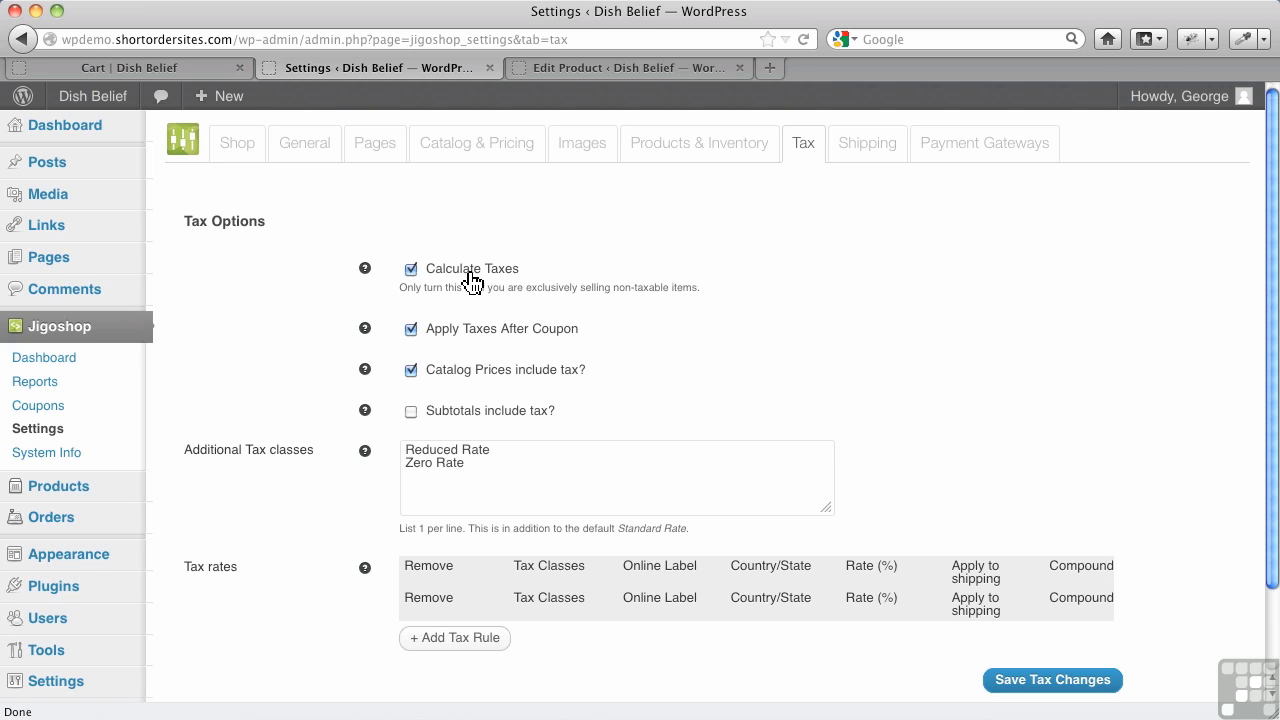
Check the tax line in the cart totals, then turn off Calculate Taxes in the tax options and save
left_click(205, 68)
scroll(733, 523, "down", 3)
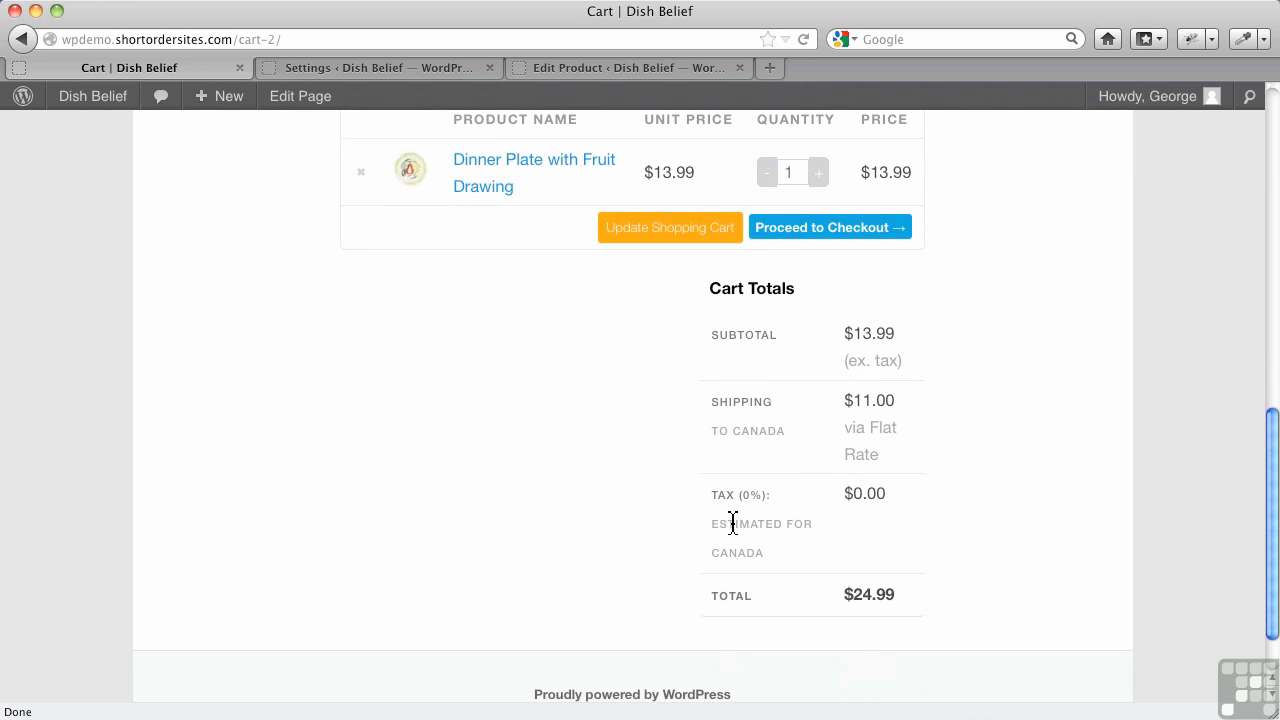
left_click(370, 68)
left_click(410, 269)
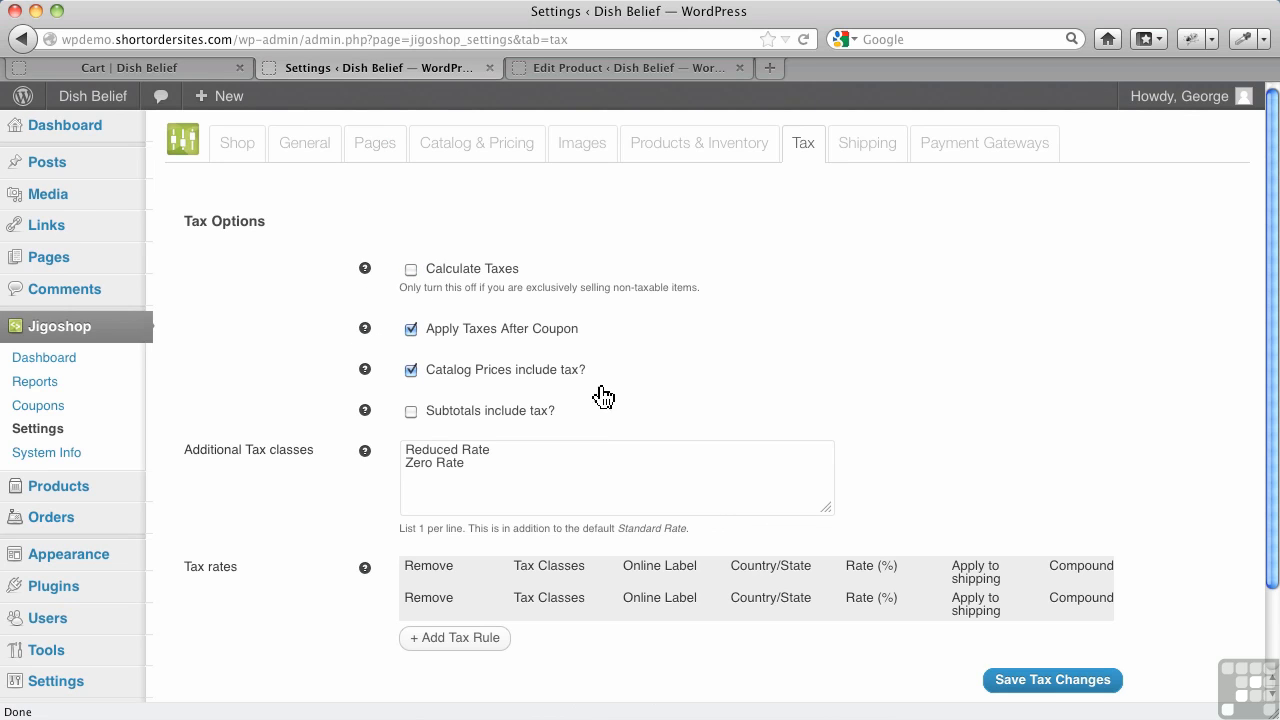
left_click(1052, 684)
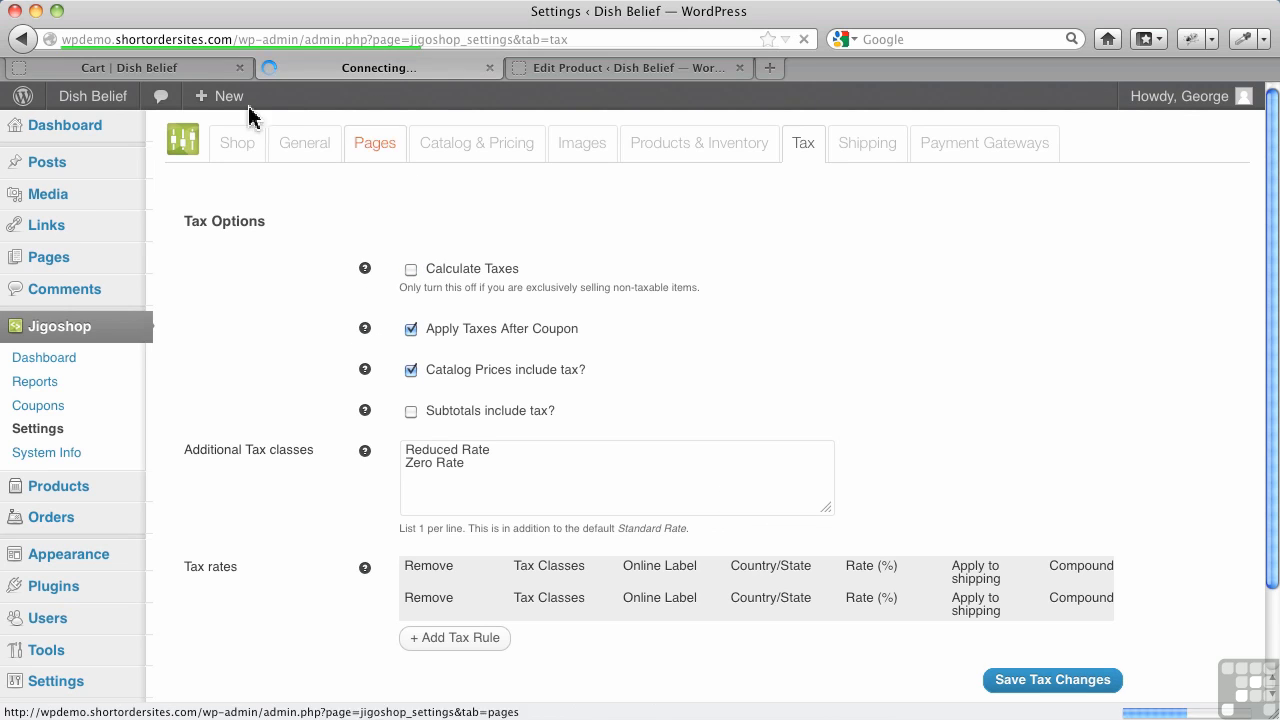
Reload the shop's cart page and examine the cart totals with tax calculation turned off
left_click(172, 72)
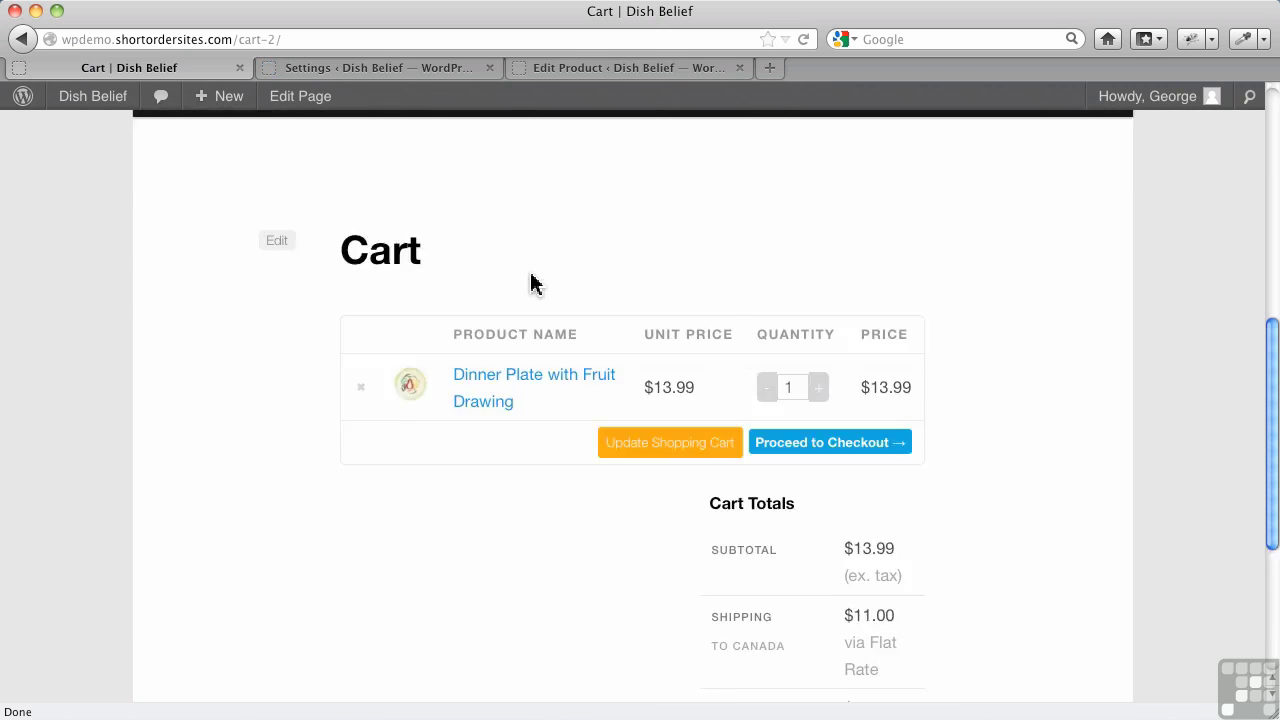
scroll(530, 283, "up", 3)
left_click(594, 292)
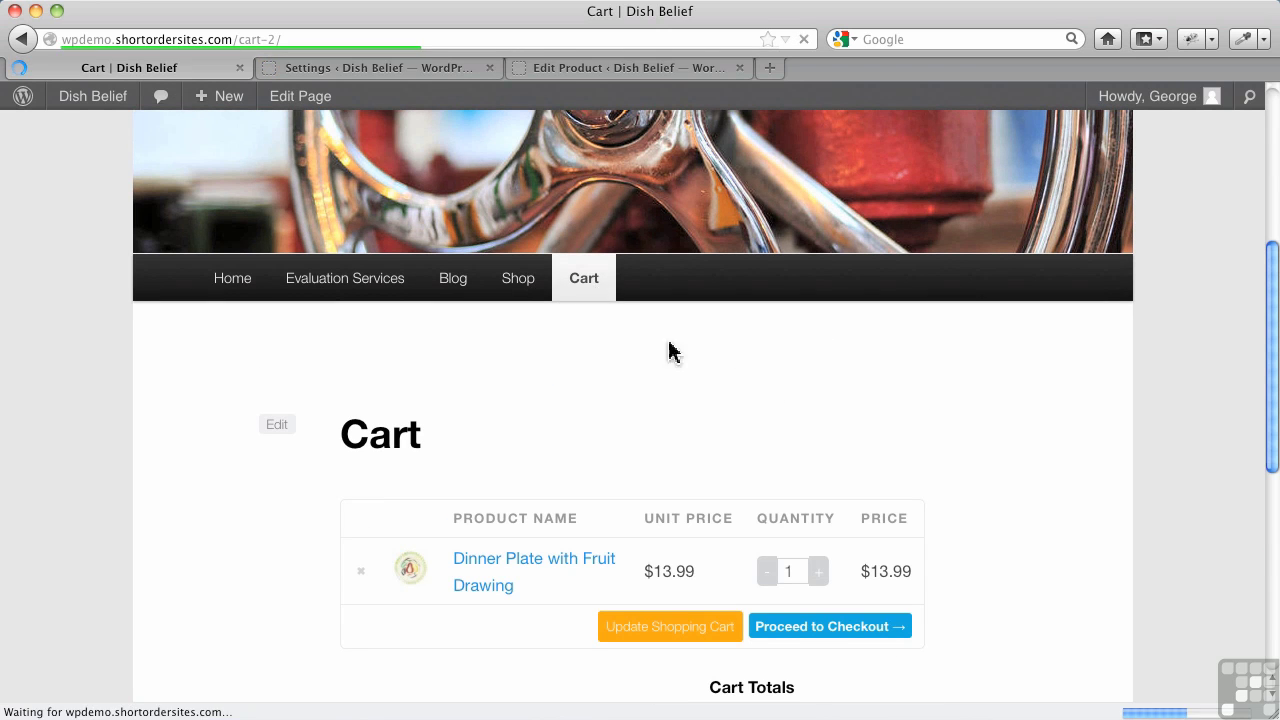
scroll(812, 480, "down", 5)
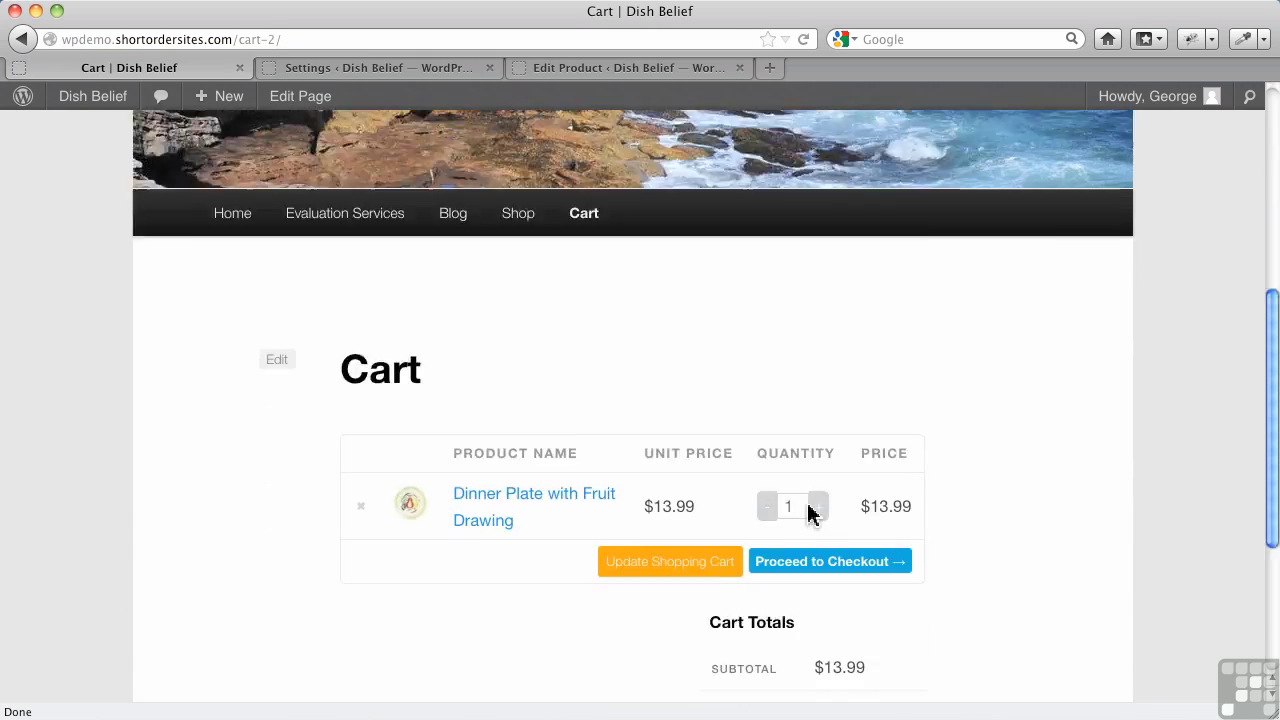
scroll(812, 512, "down", 3)
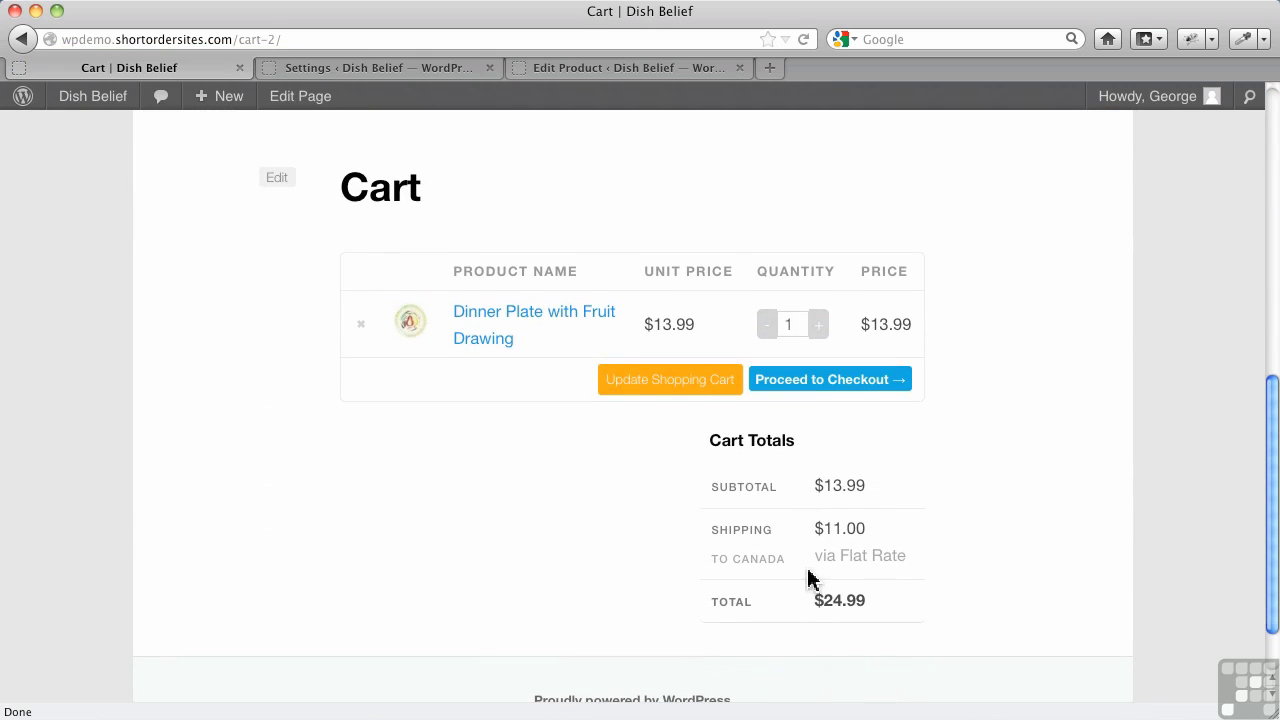
Turn Calculate Taxes back on in the tax options and save the tax changes
left_click(362, 68)
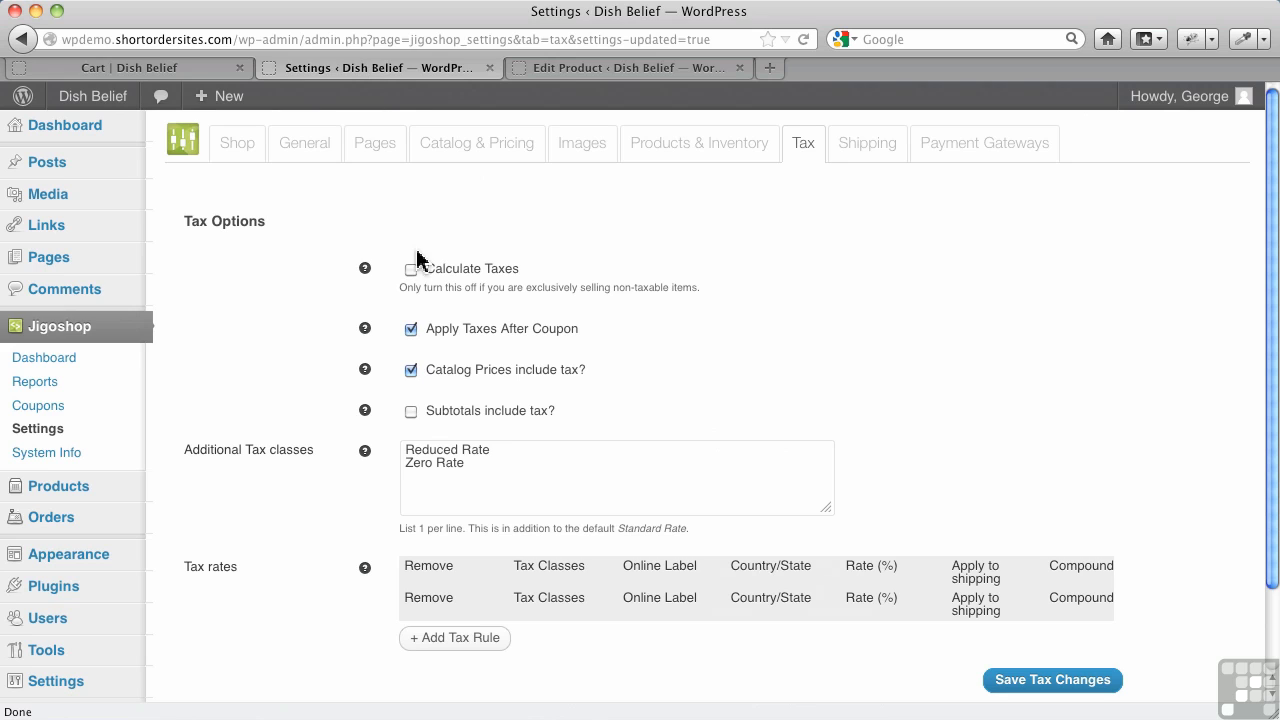
left_click(410, 270)
scroll(900, 450, "down", 2)
left_click(1049, 598)
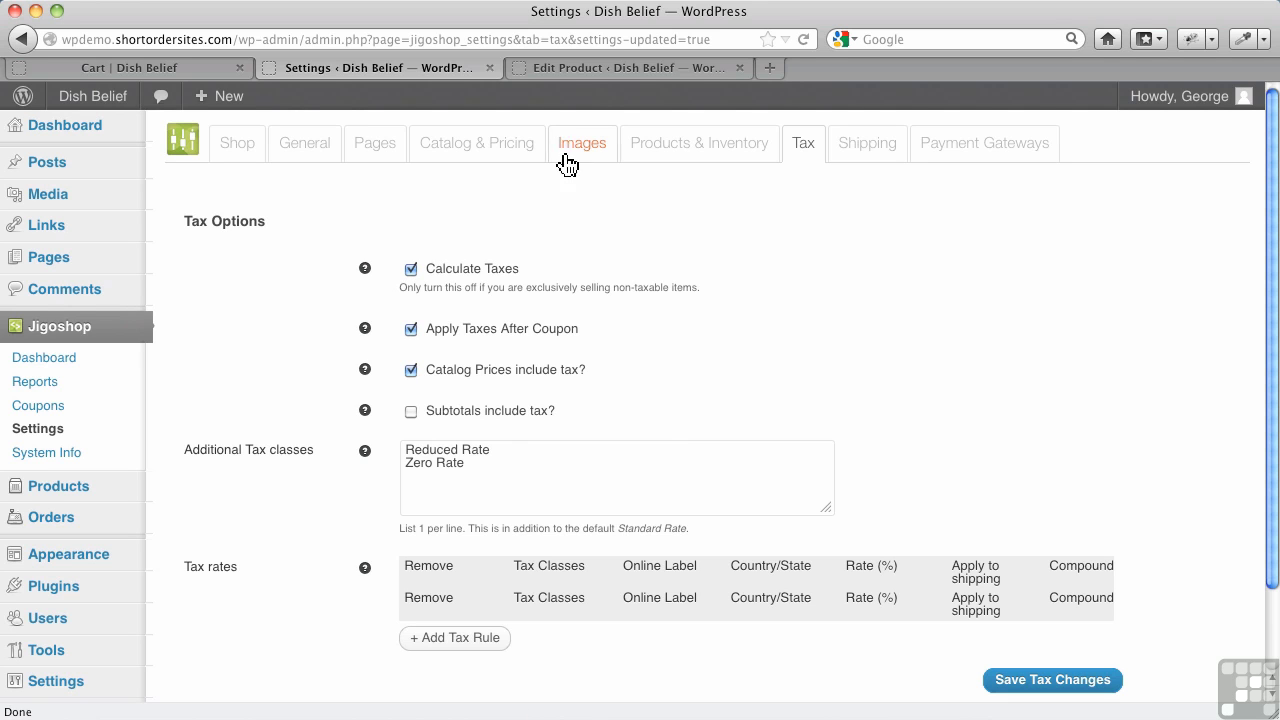
Open the advanced product data of Dinner Plate with Fruit Drawing and examine its tax status and tax classes
left_click(610, 75)
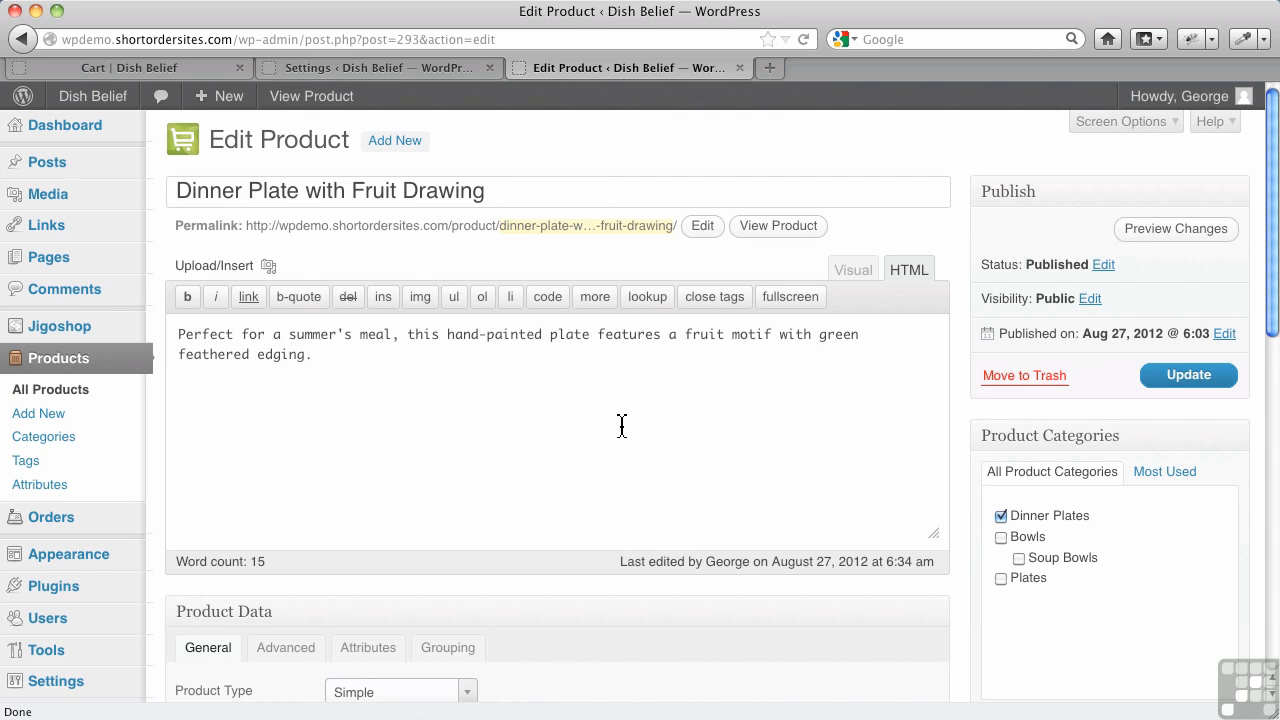
scroll(621, 433, "down", 3)
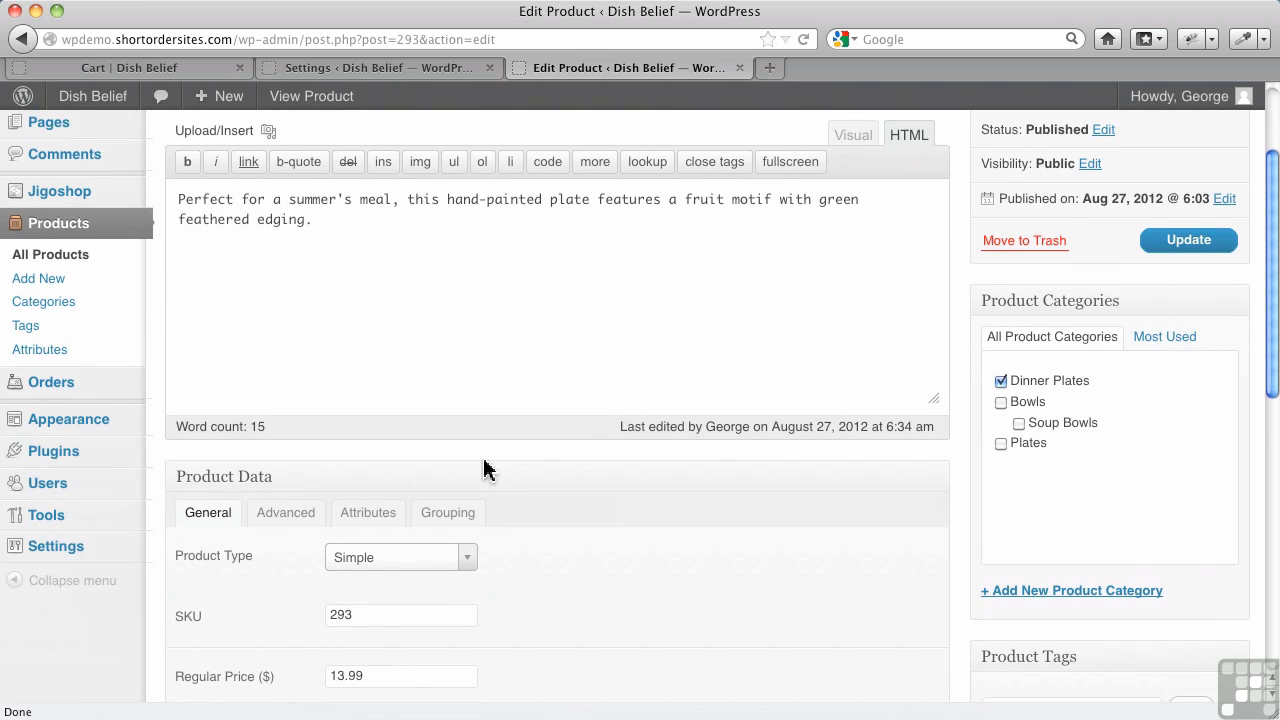
scroll(400, 460, "down", 2)
left_click(288, 425)
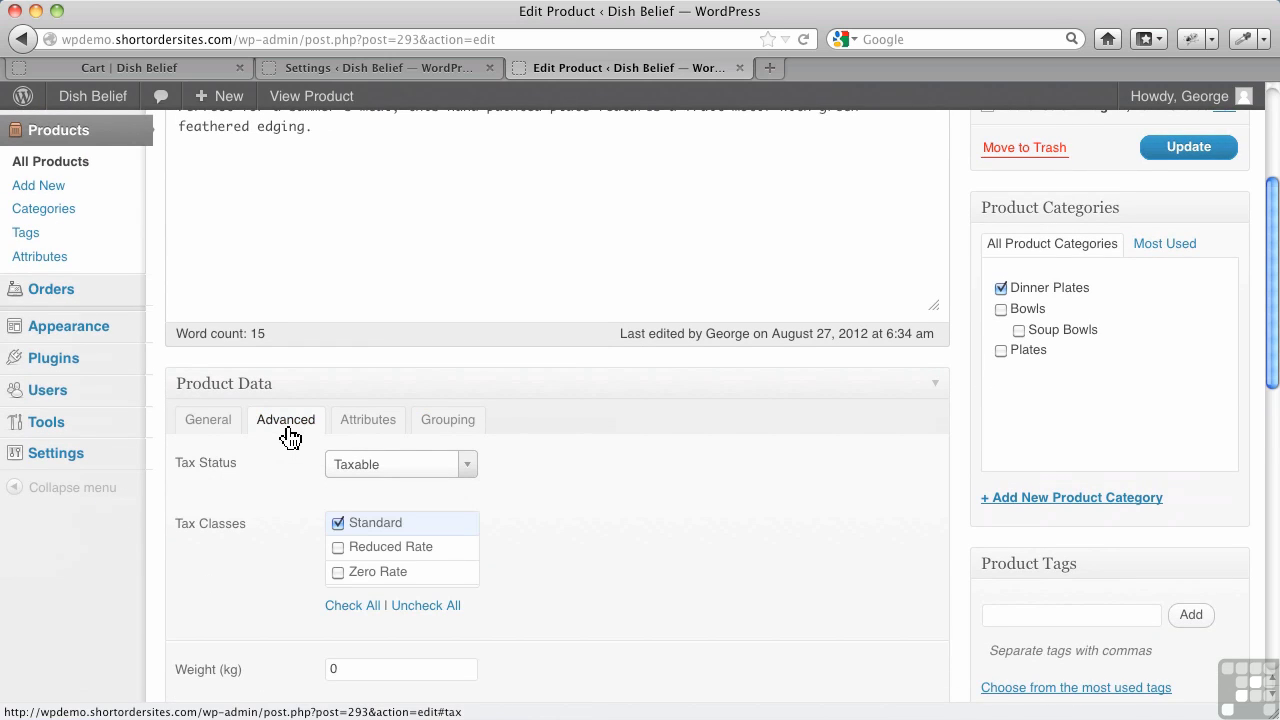
scroll(645, 477, "down", 2)
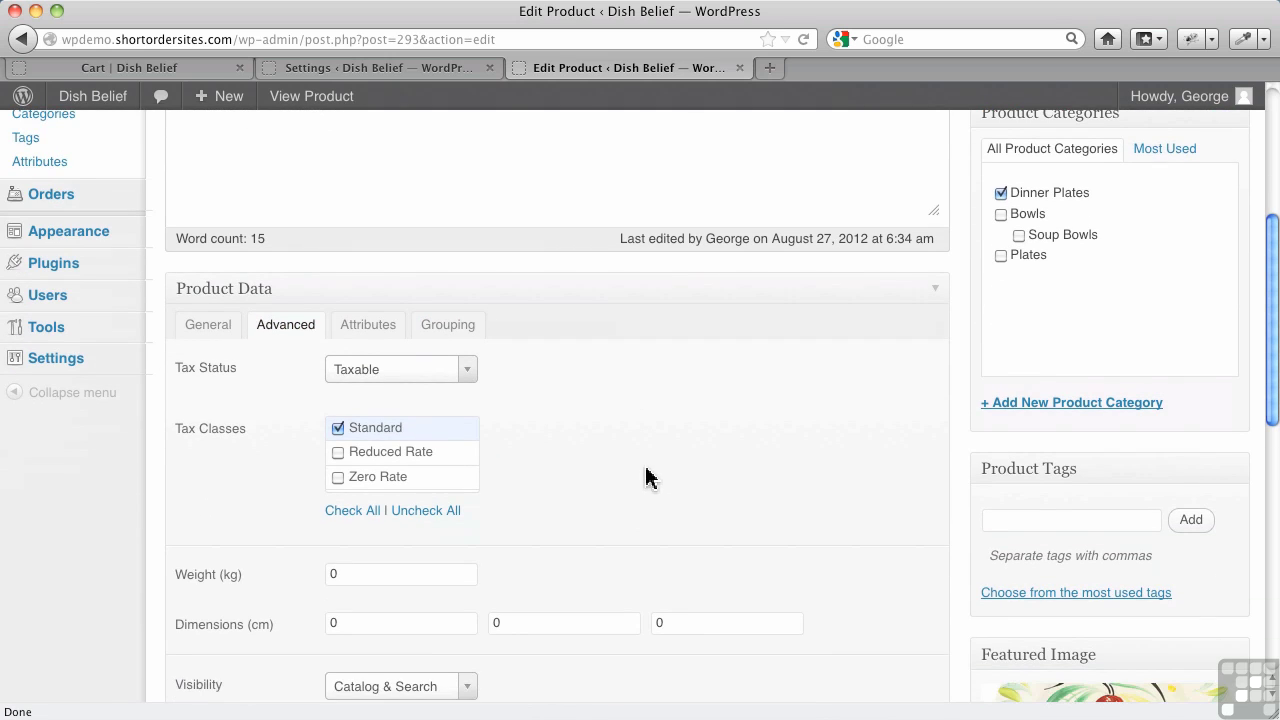
Set the product's tax status to None, then return it to Taxable
left_click(474, 377)
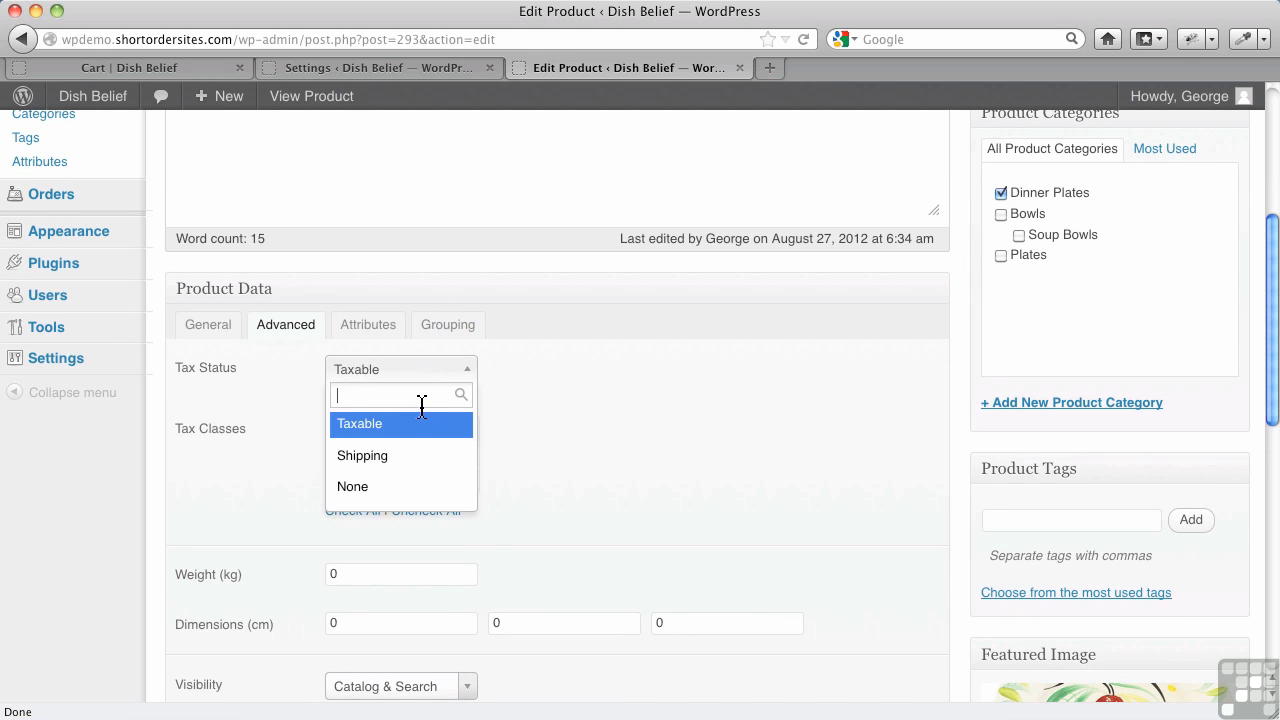
left_click(350, 492)
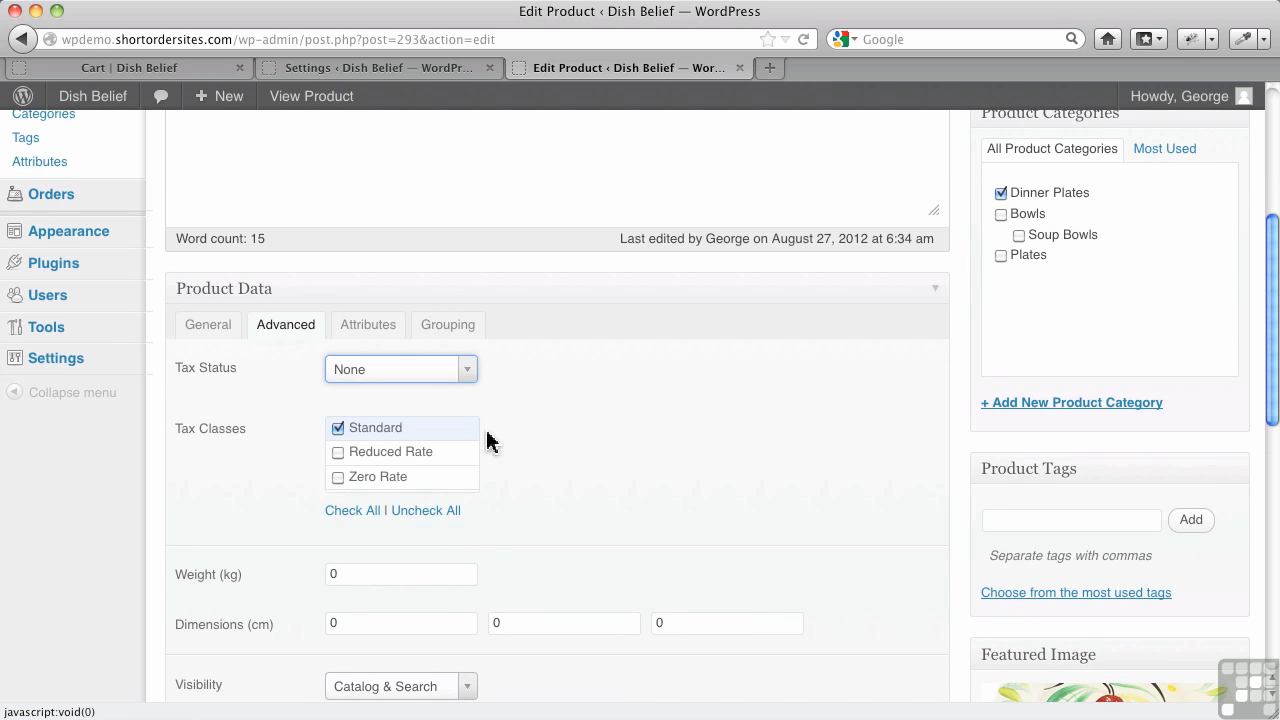
left_click(471, 379)
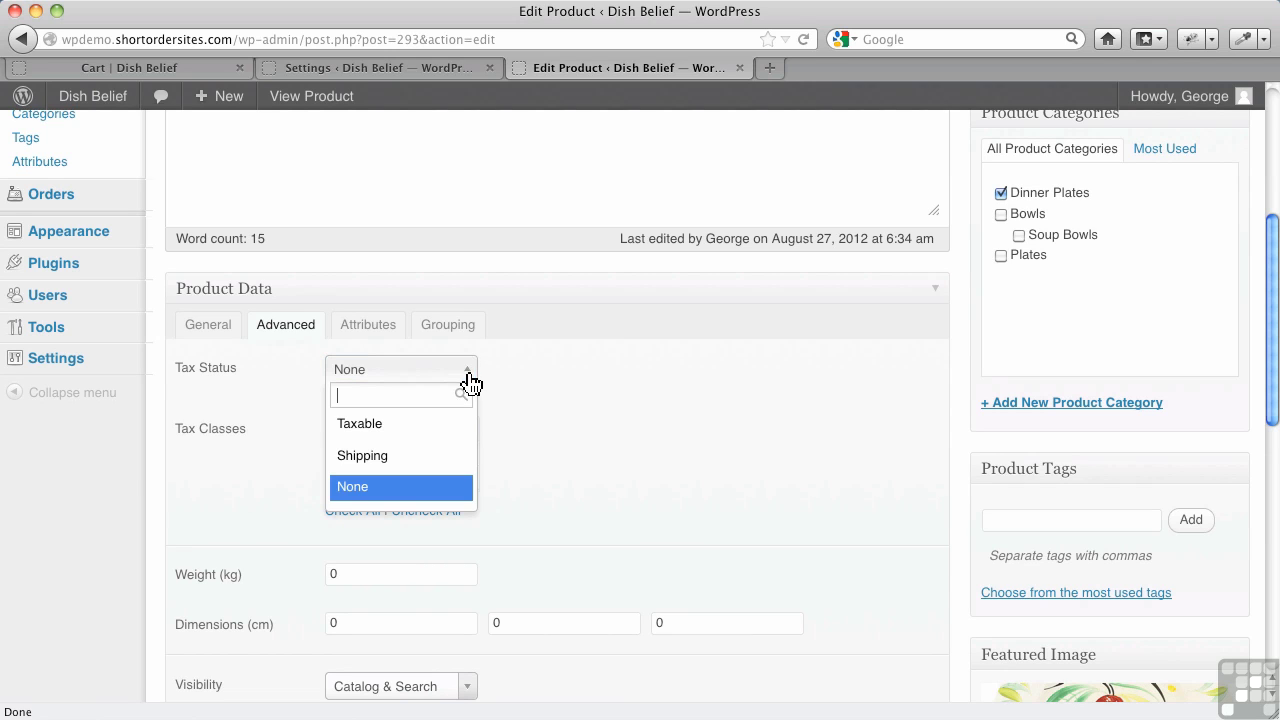
left_click(388, 432)
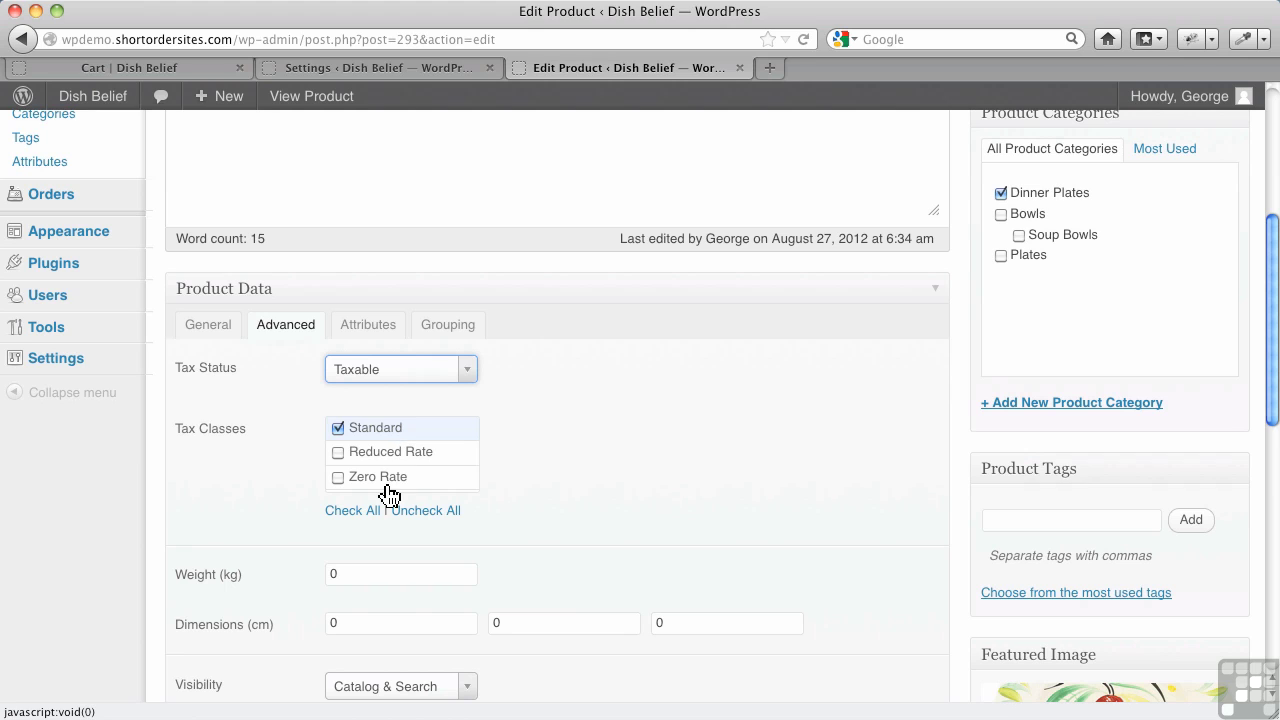
Compare the additional tax classes in the shop's tax settings with the tax classes offered for the product
left_click(373, 68)
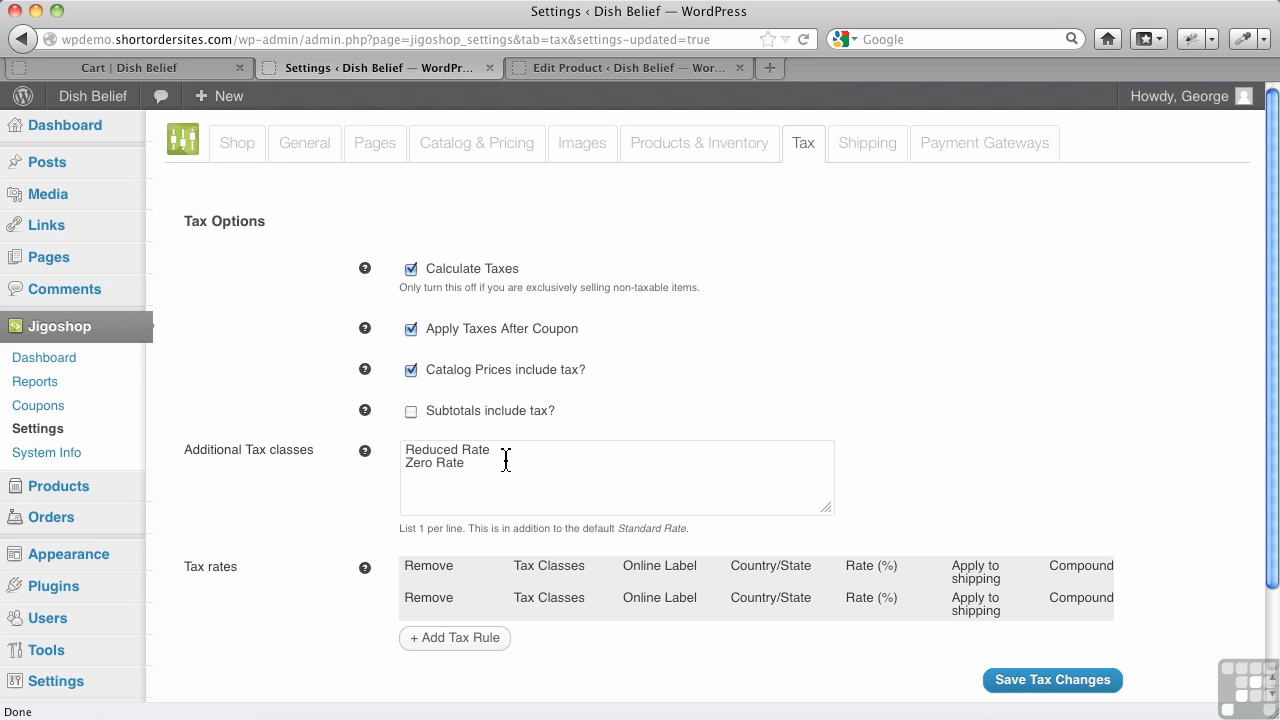
left_click(563, 68)
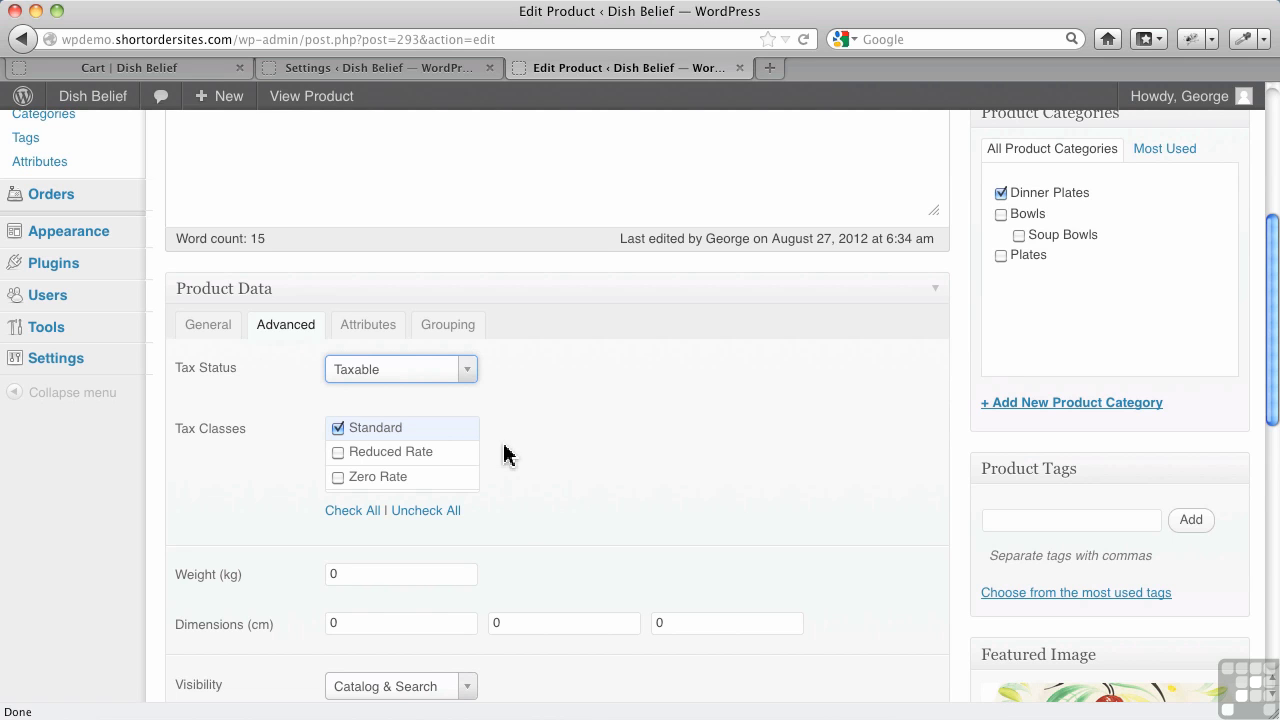
left_click(393, 67)
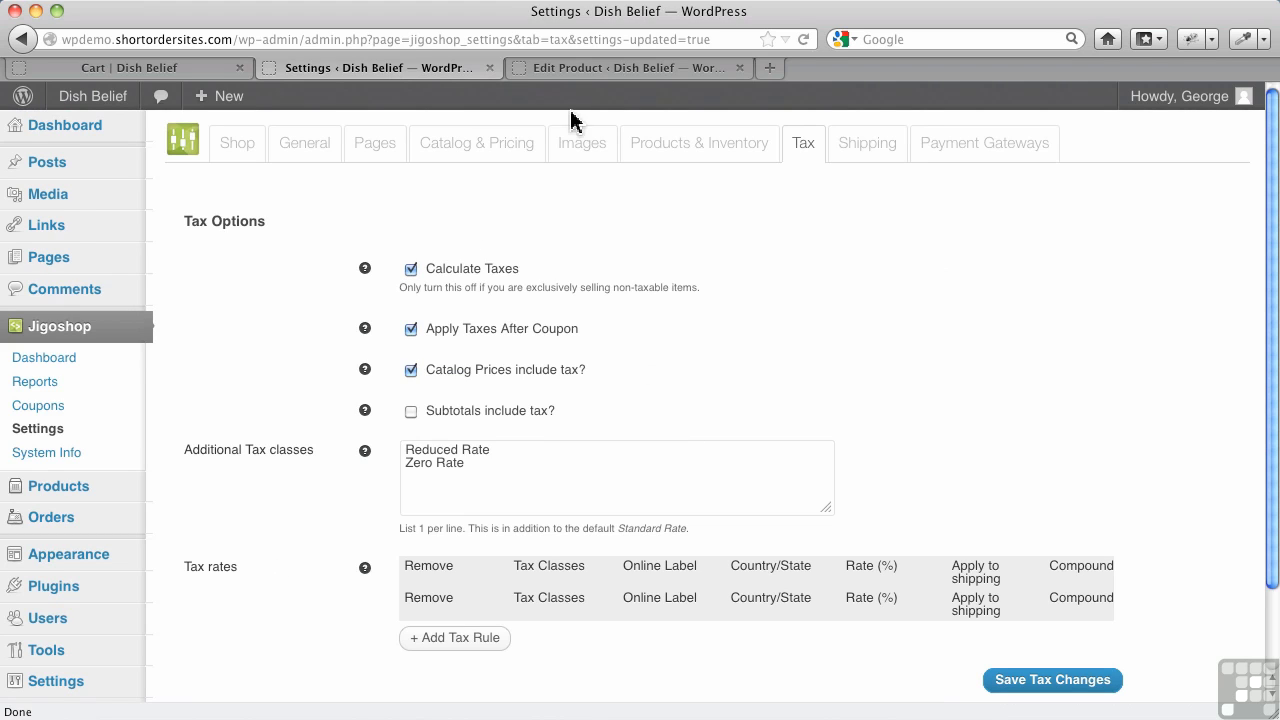
left_click(578, 68)
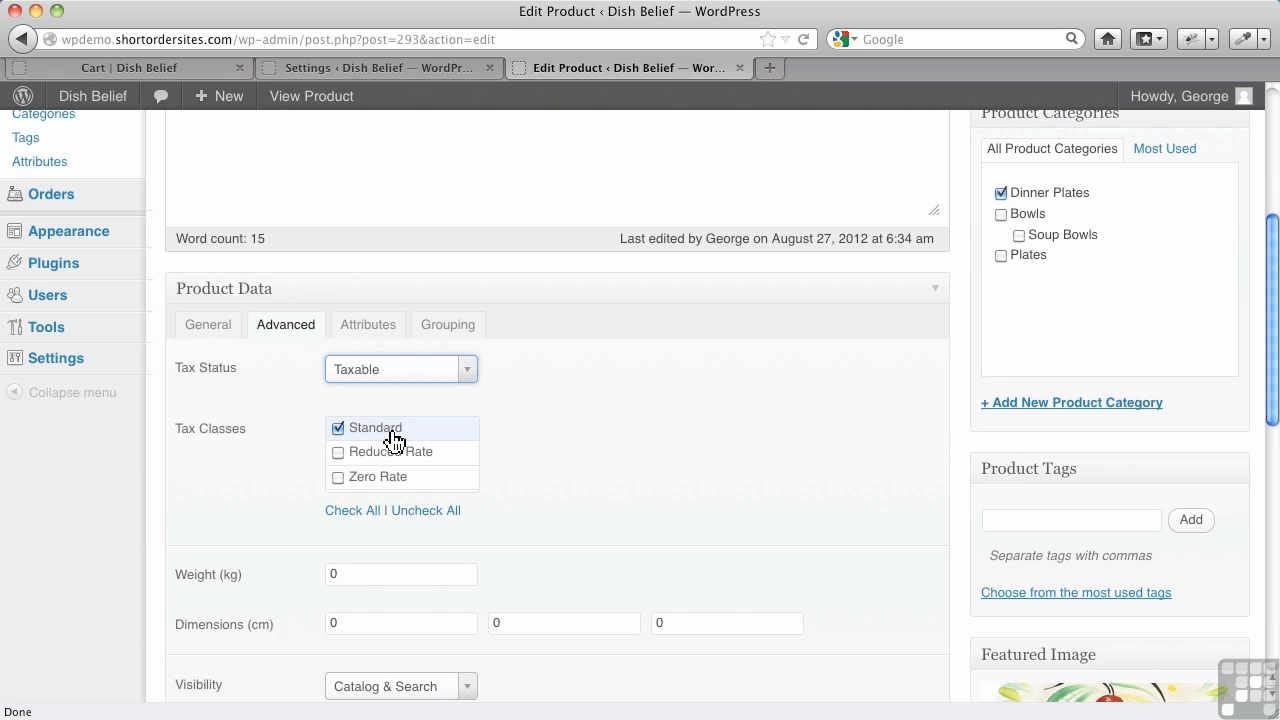
Reload the cart page, examine the tax line in its totals, and check the product's assigned tax class
left_click(182, 72)
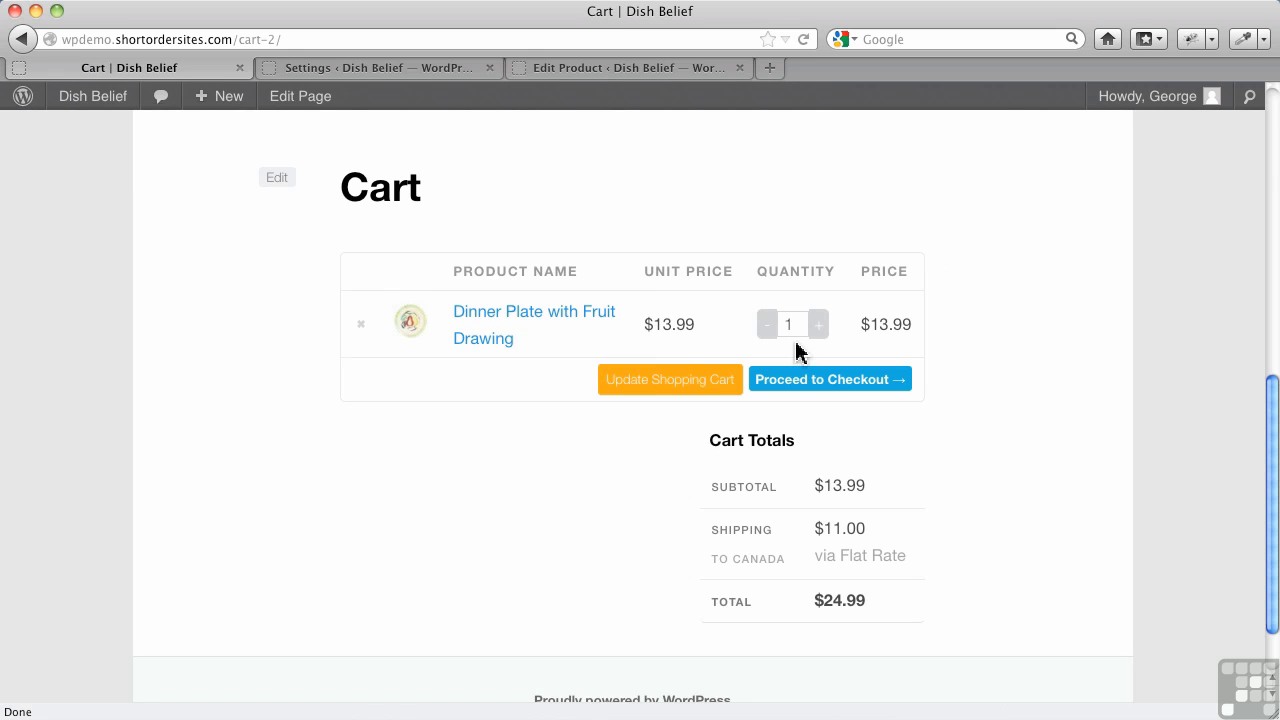
scroll(474, 171, "up", 5)
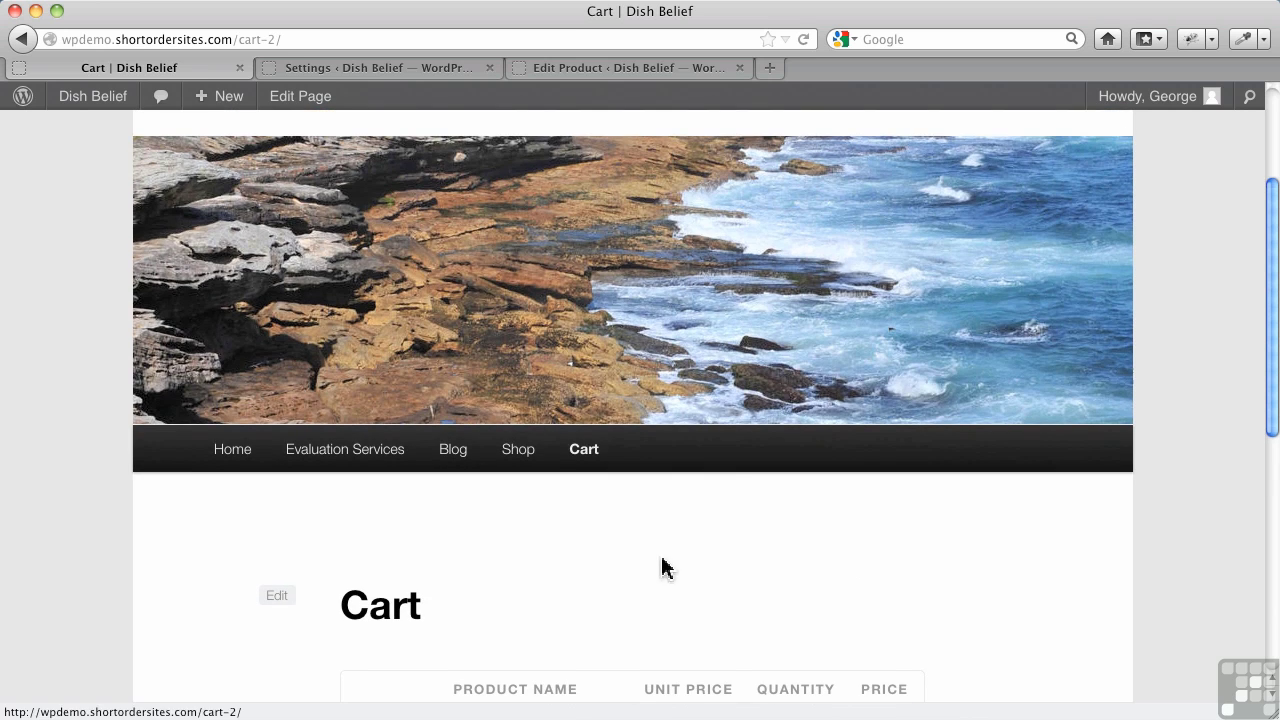
left_click(578, 448)
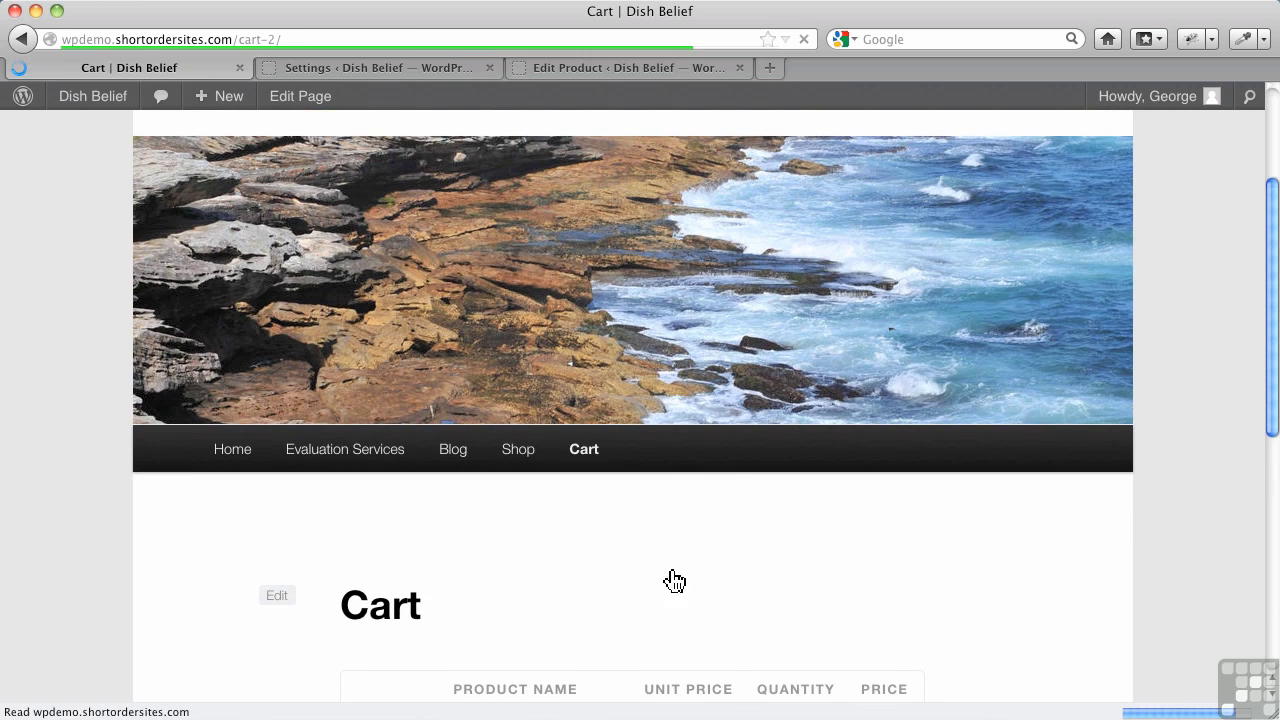
scroll(760, 571, "down", 10)
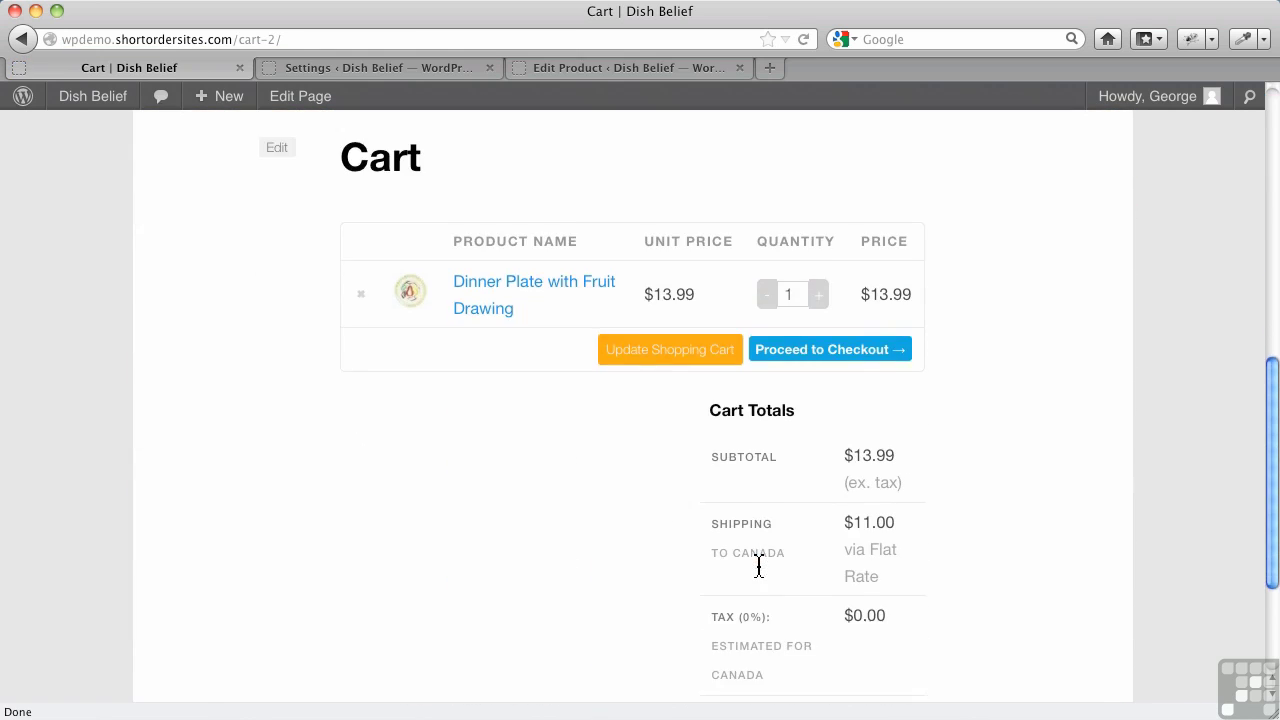
scroll(762, 566, "down", 3)
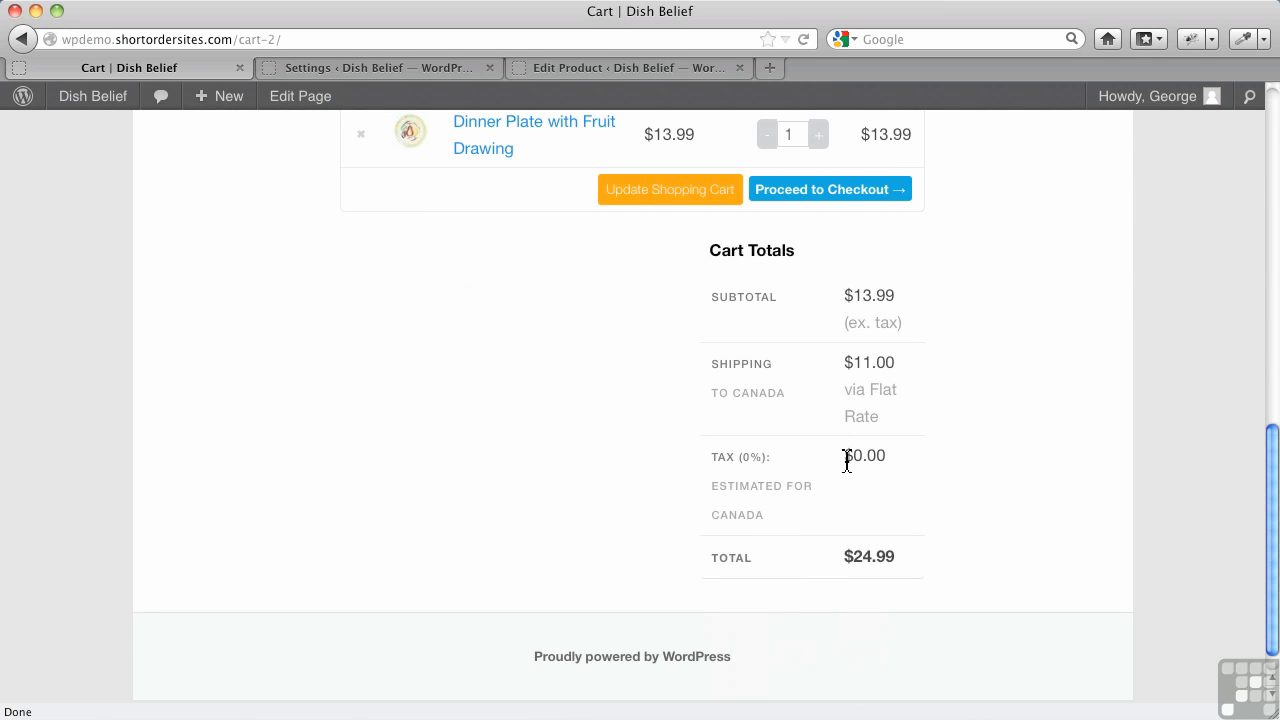
scroll(760, 340, "up", 3)
left_click(597, 70)
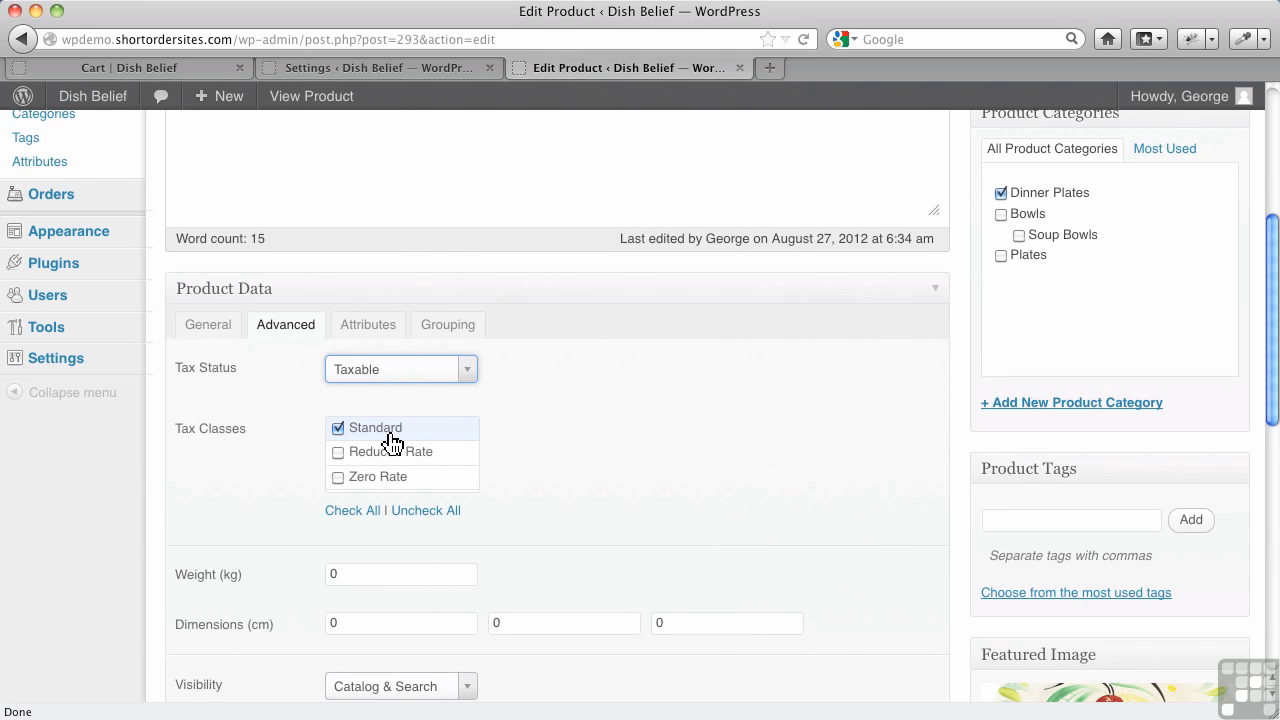
Add a tax rule for the Standard Rate class in the shop's tax settings with the online label GST
left_click(386, 68)
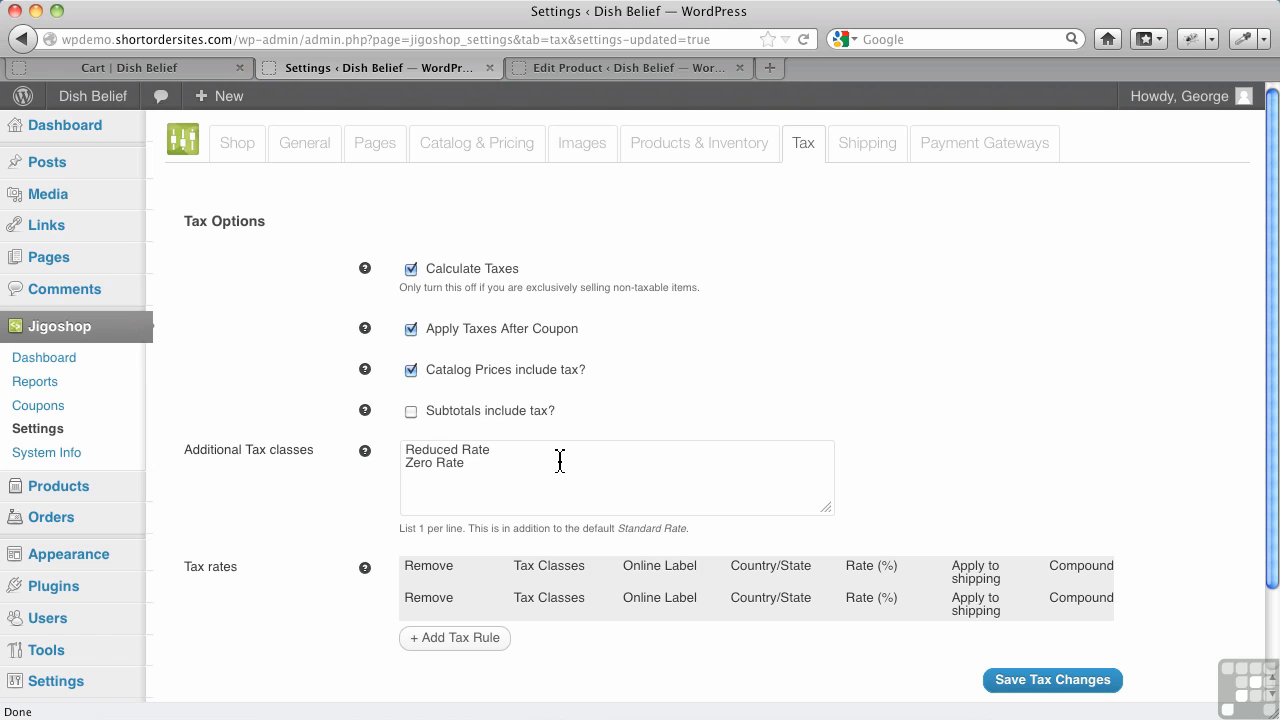
scroll(560, 460, "down", 1)
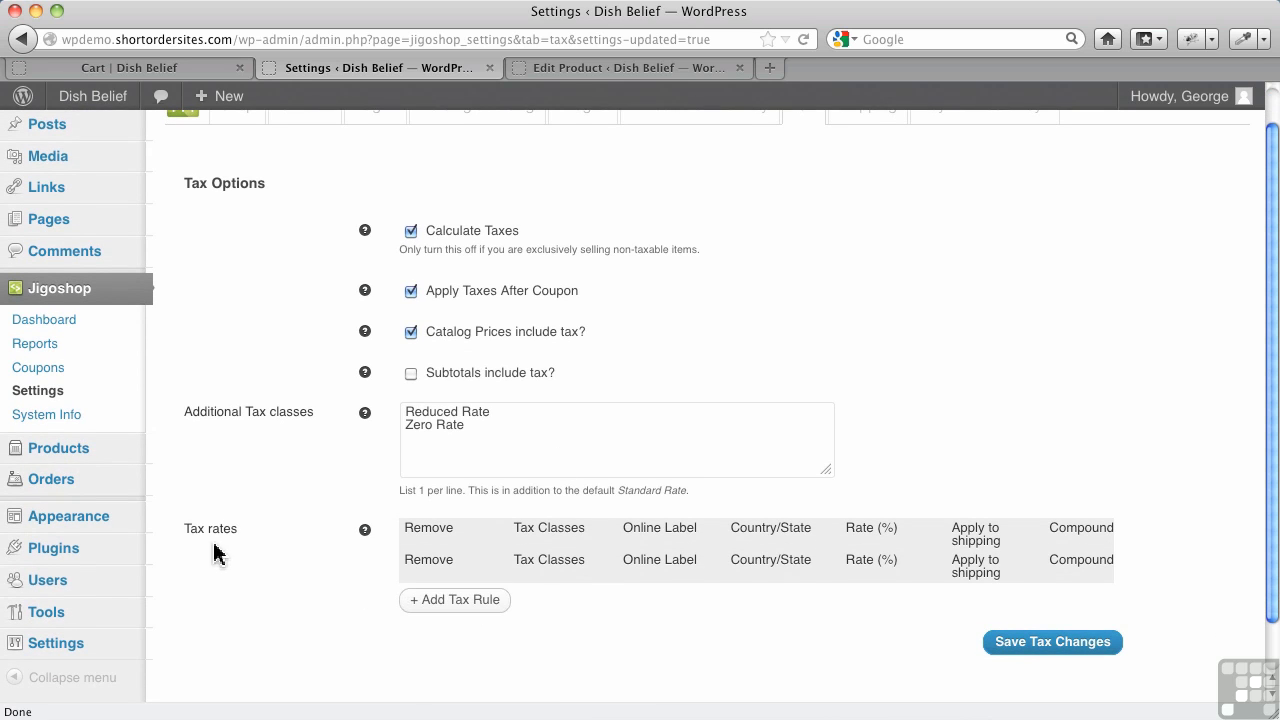
left_click(482, 608)
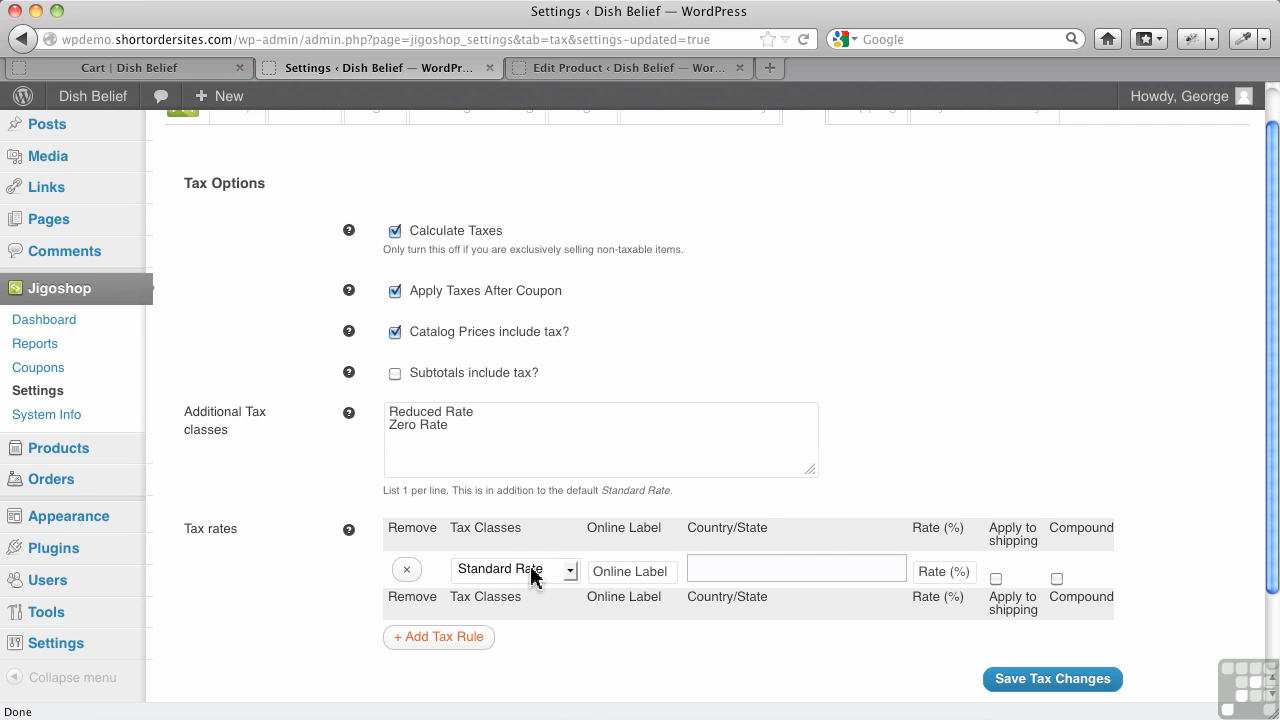
left_click(618, 578)
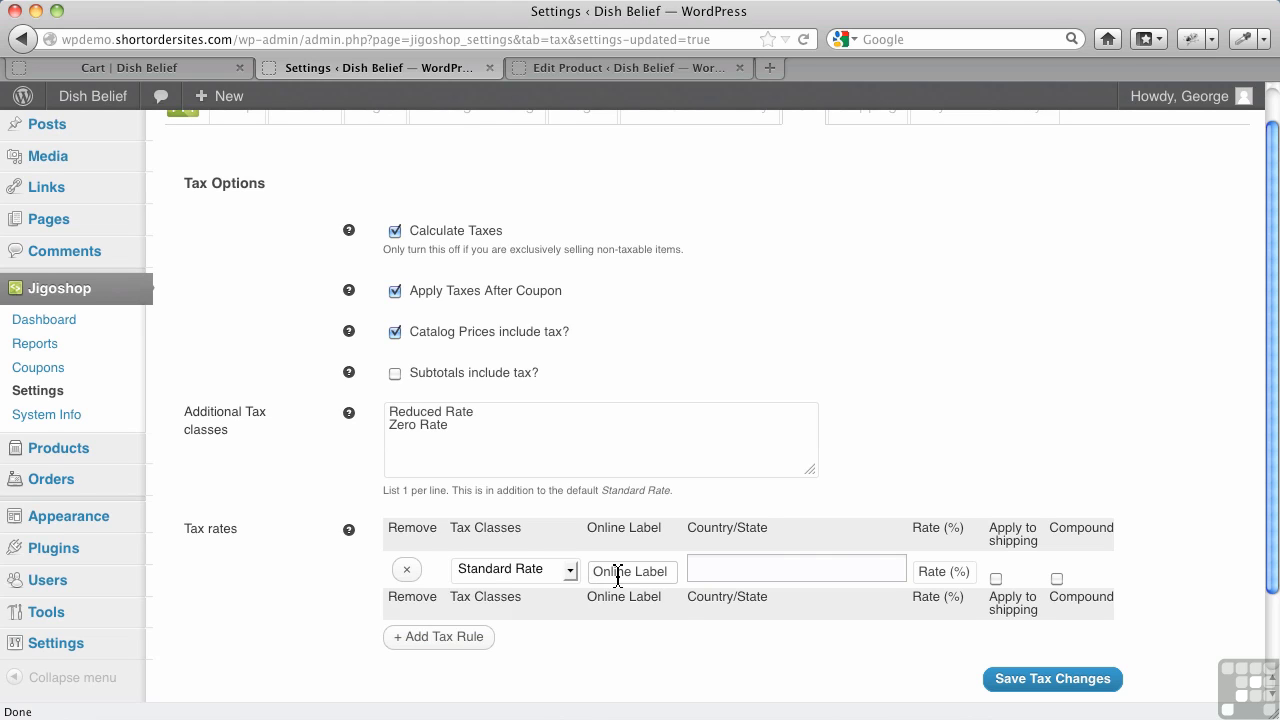
type("GST")
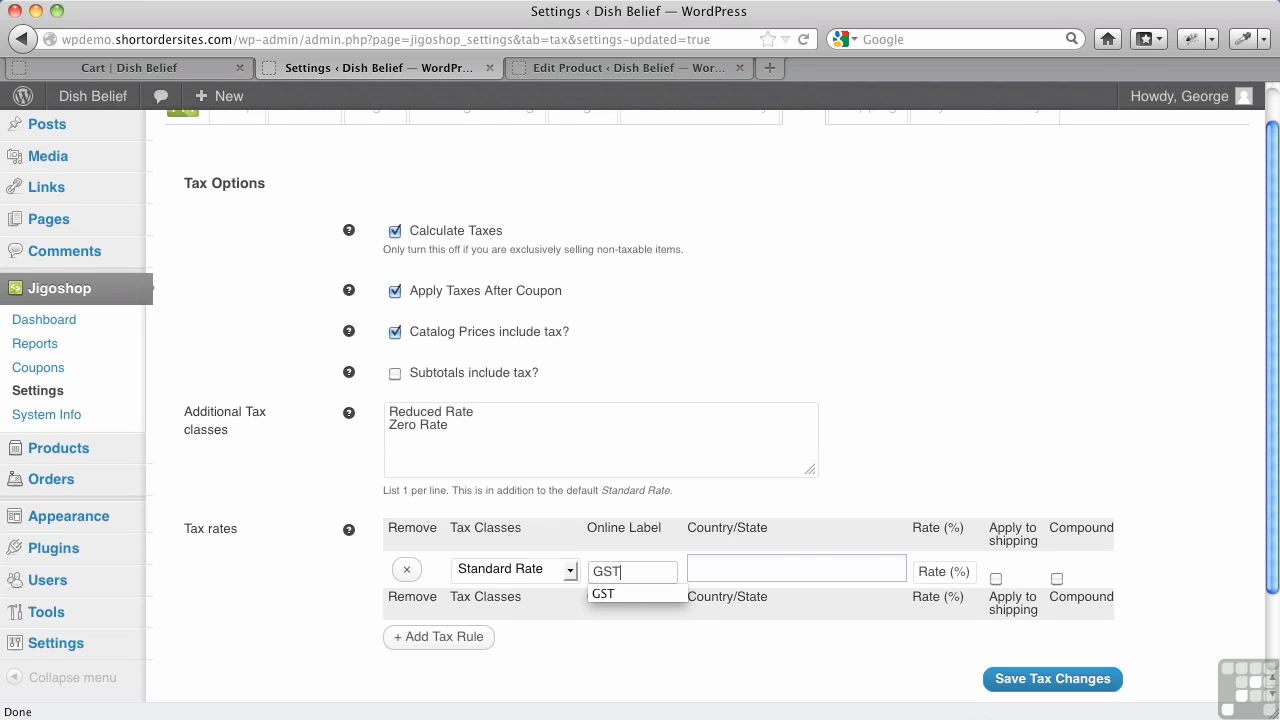
key("Escape")
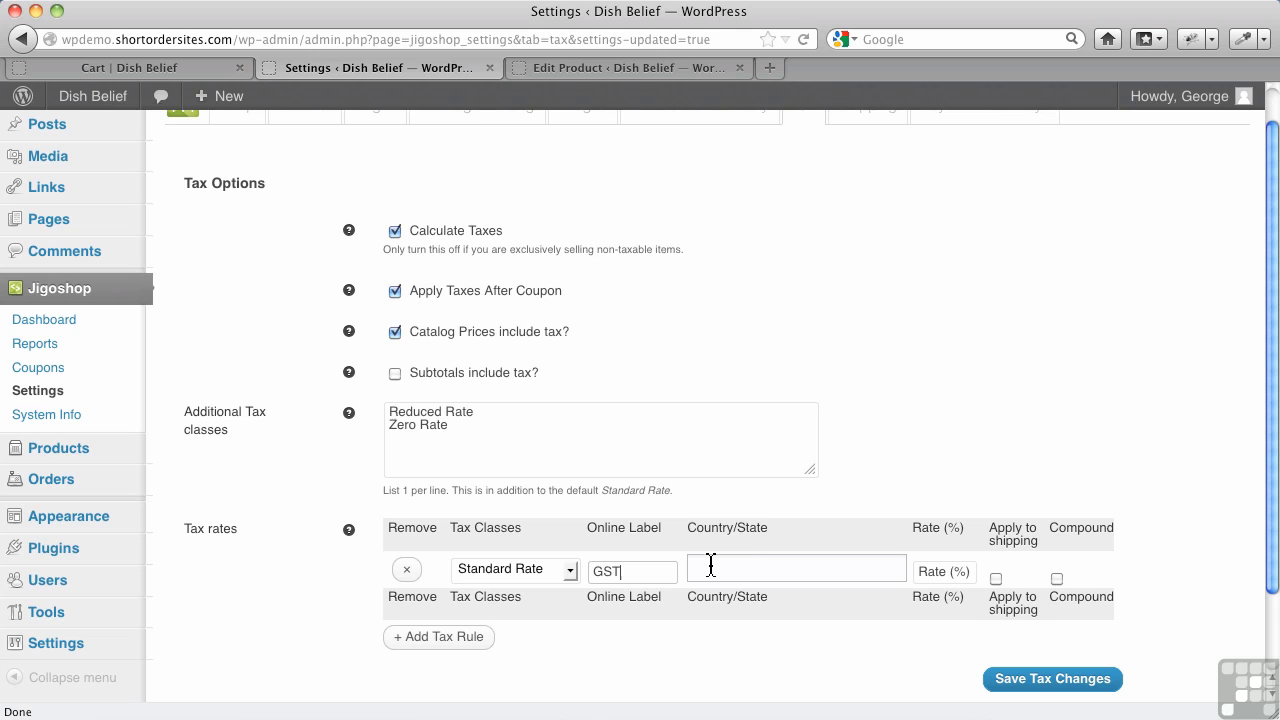
left_click(710, 566)
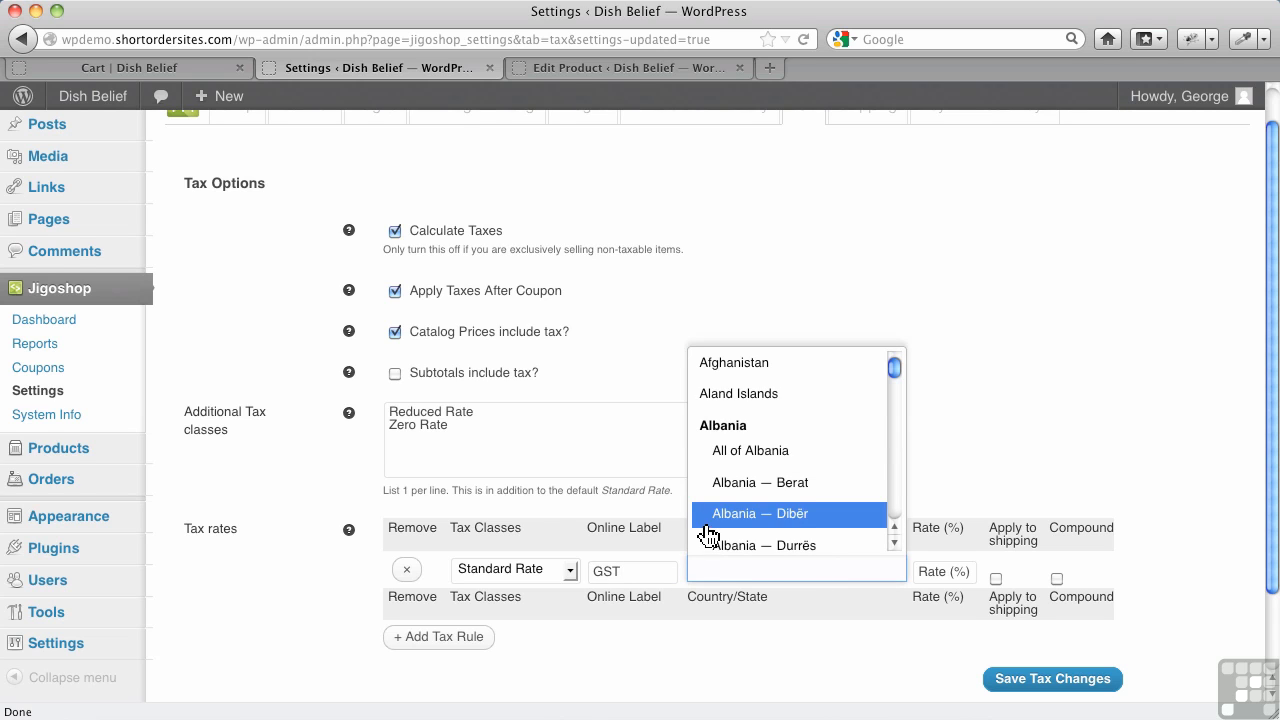
left_click(910, 378)
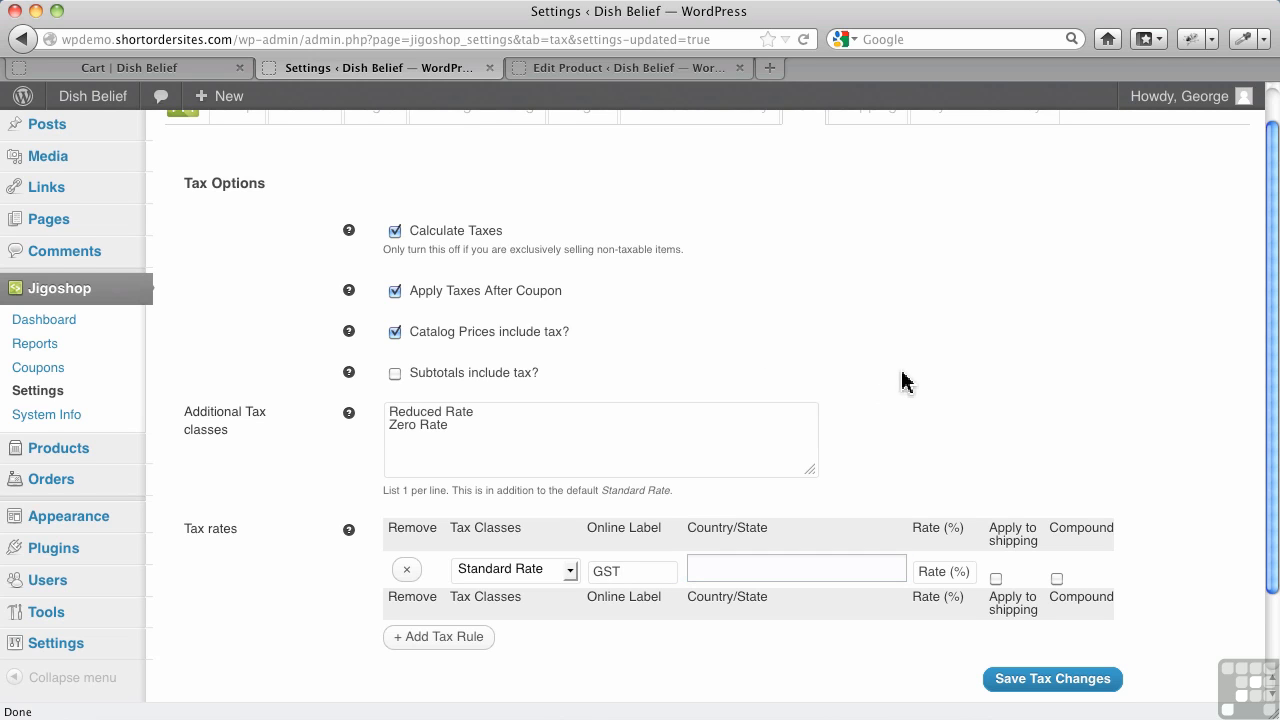
Apply the GST tax rule to All of Canada
left_click(839, 569)
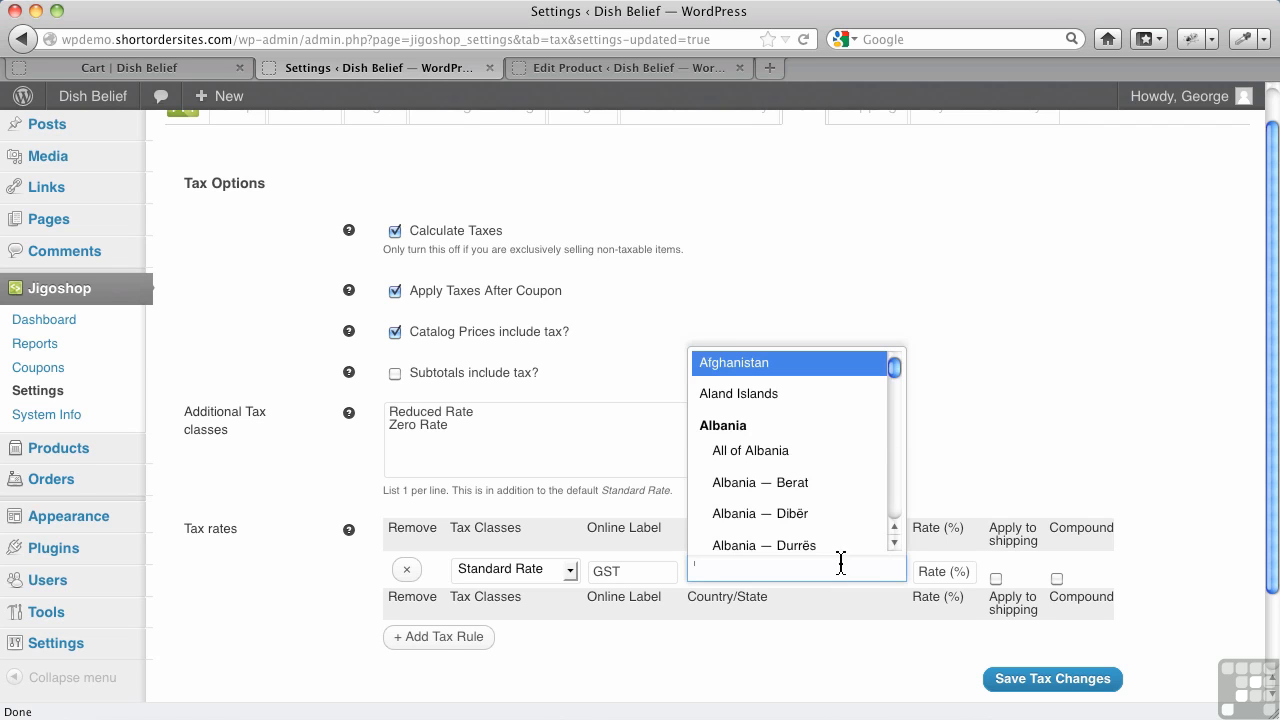
left_click_drag(894, 366, 897, 392)
scroll(810, 413, "up", 1)
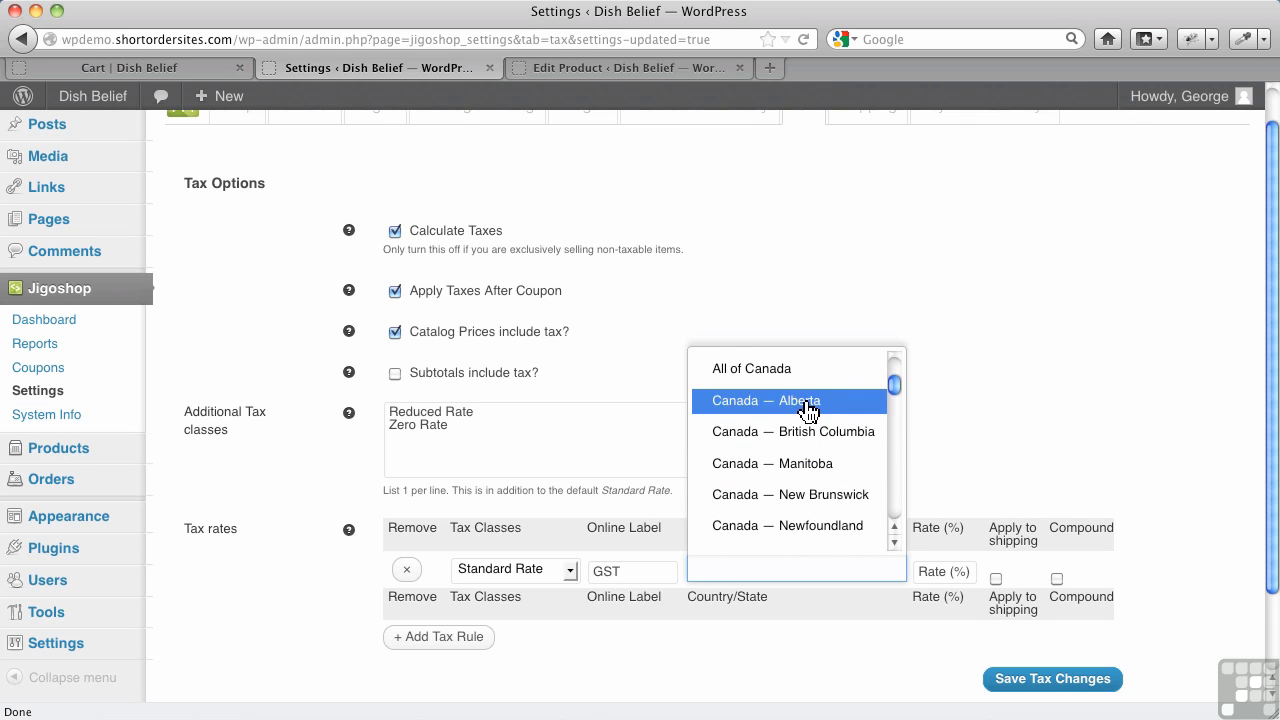
scroll(806, 410, "up", 1)
left_click(785, 415)
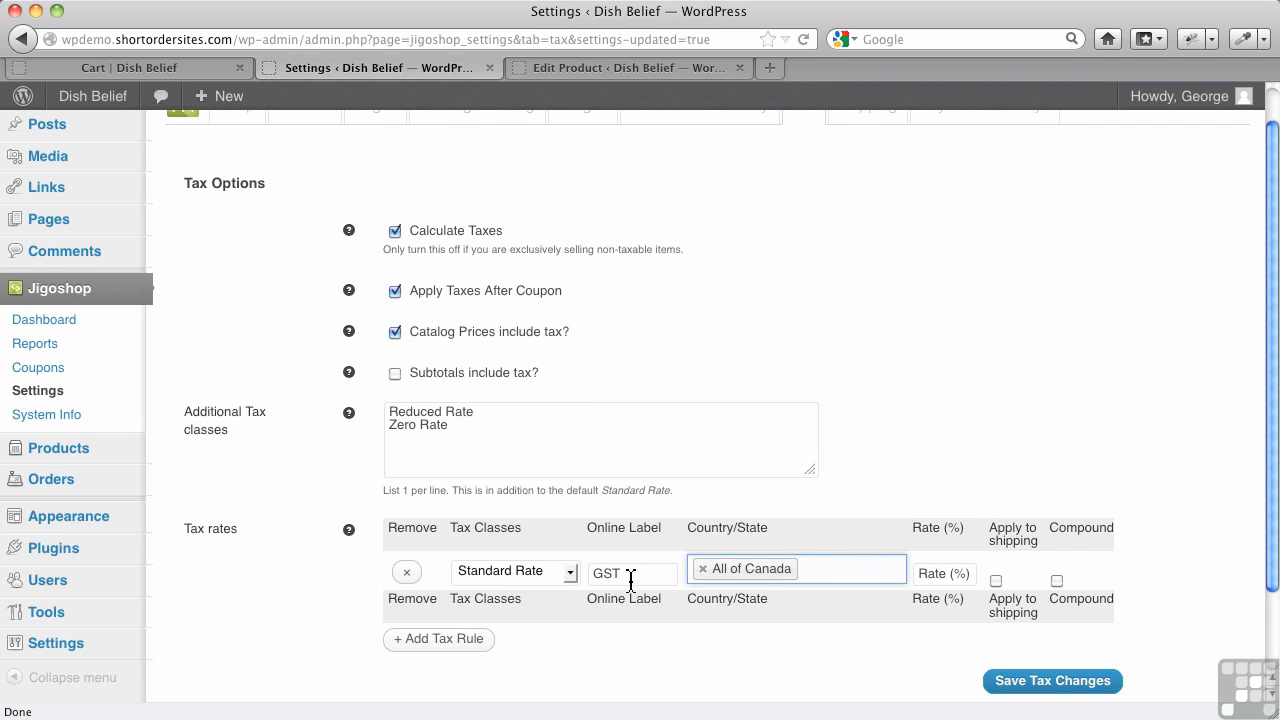
Set the GST rule's rate to 5.0000 percent with tax applied to shipping, and save the tax changes
left_click(951, 575)
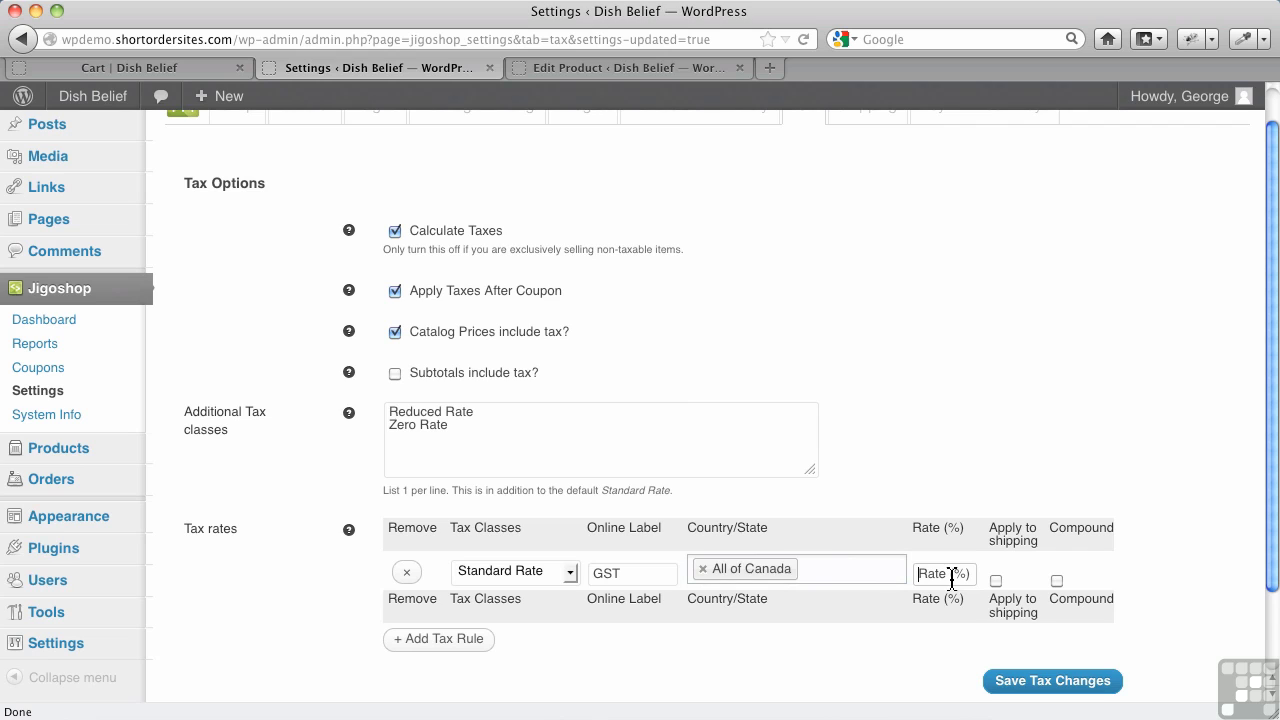
type("5")
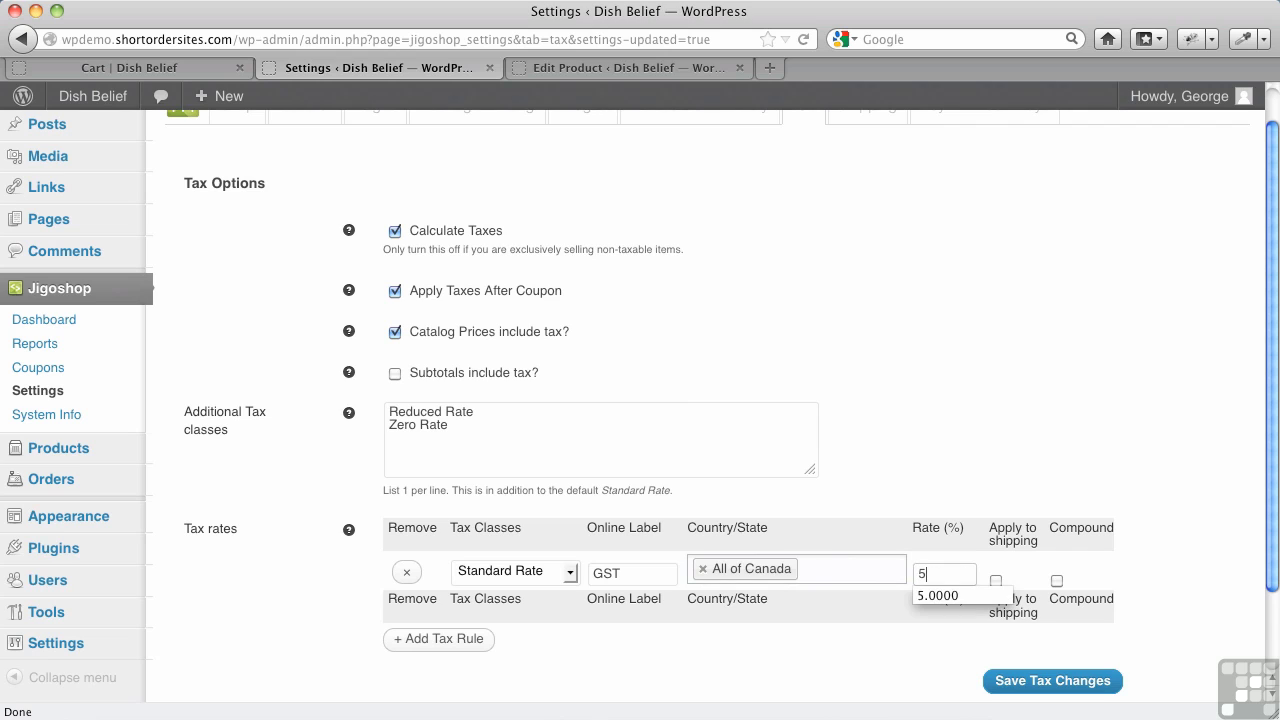
left_click(946, 597)
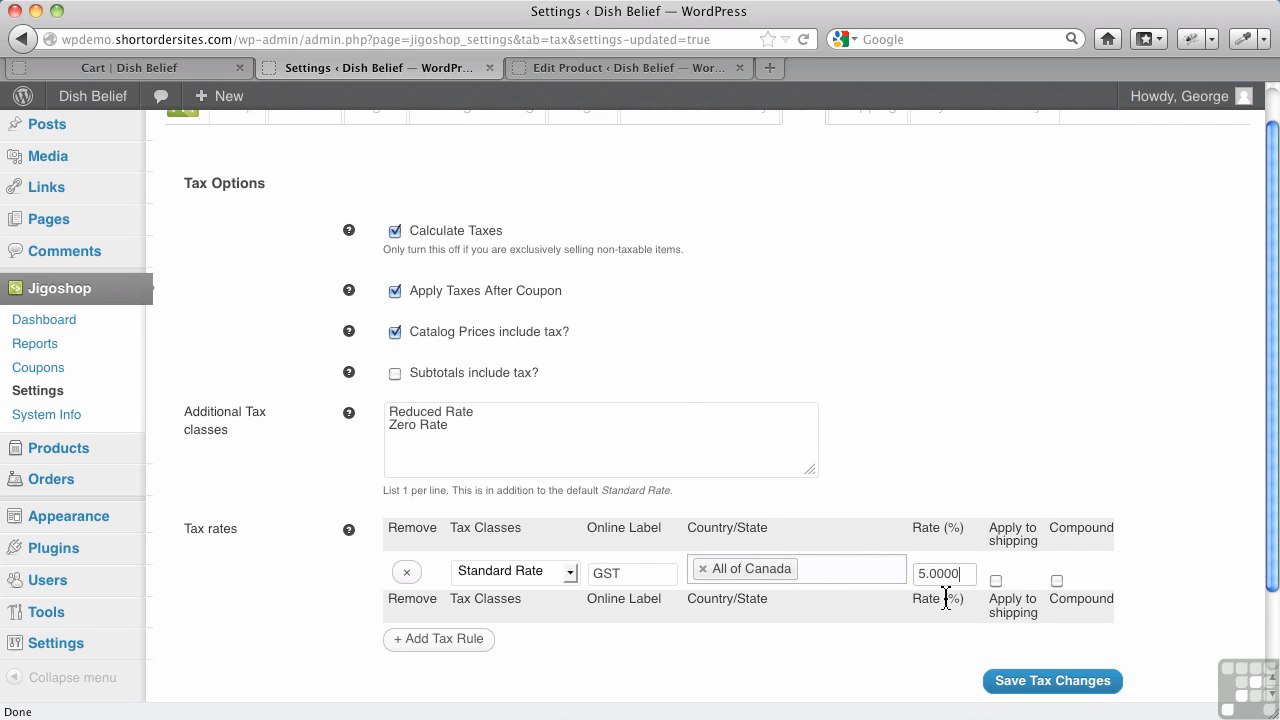
left_click(996, 581)
left_click(1027, 684)
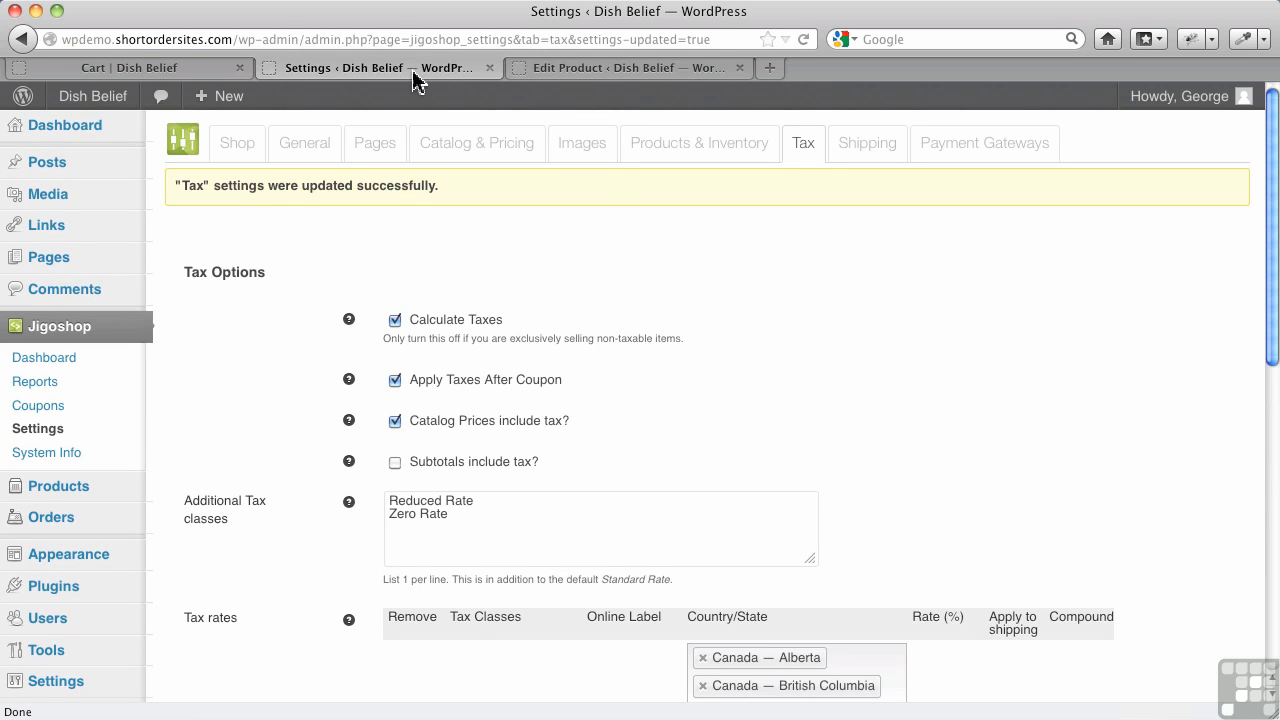
Update the shopping cart and examine how the GST rule affects its totals
left_click(181, 72)
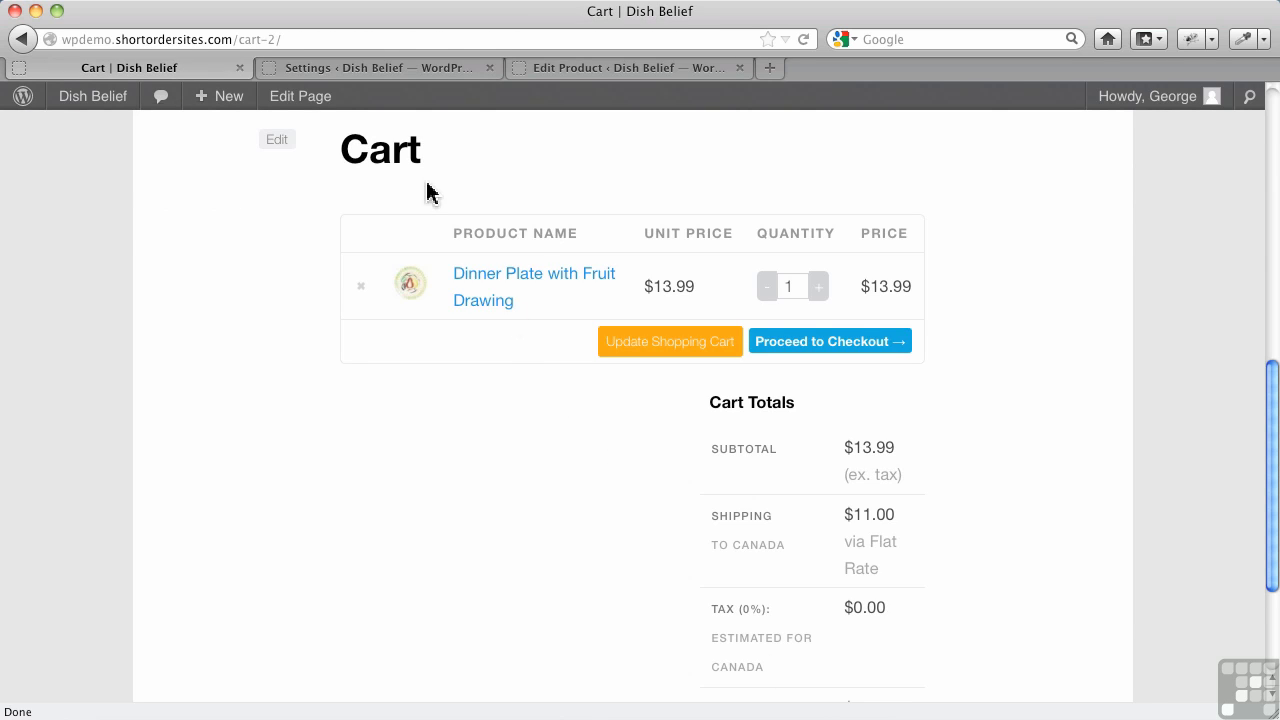
left_click(660, 355)
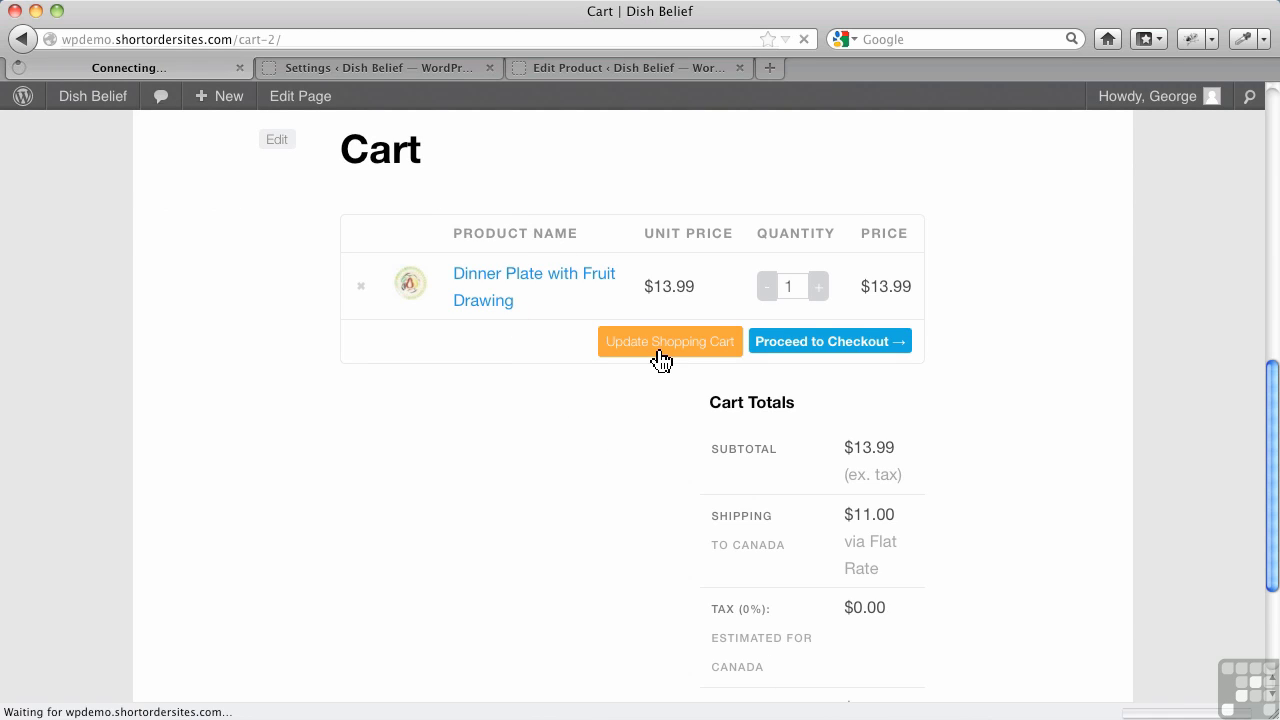
scroll(660, 392, "down", 10)
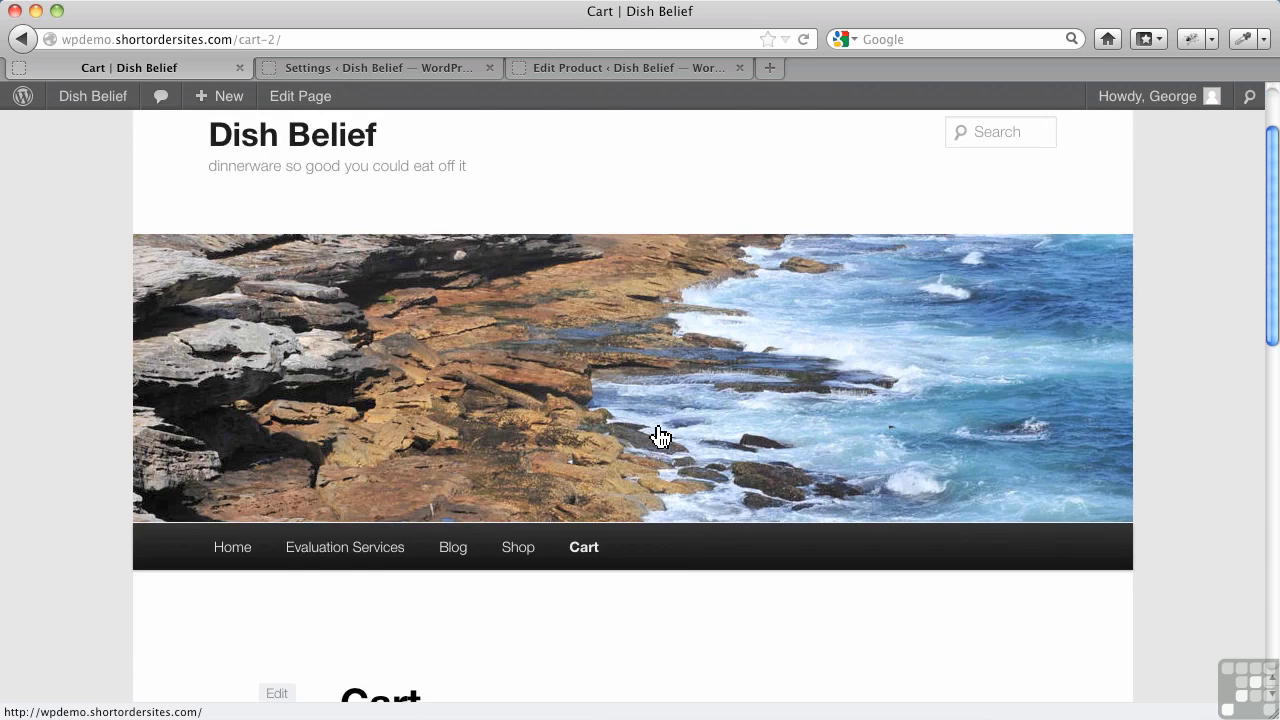
scroll(685, 533, "down", 5)
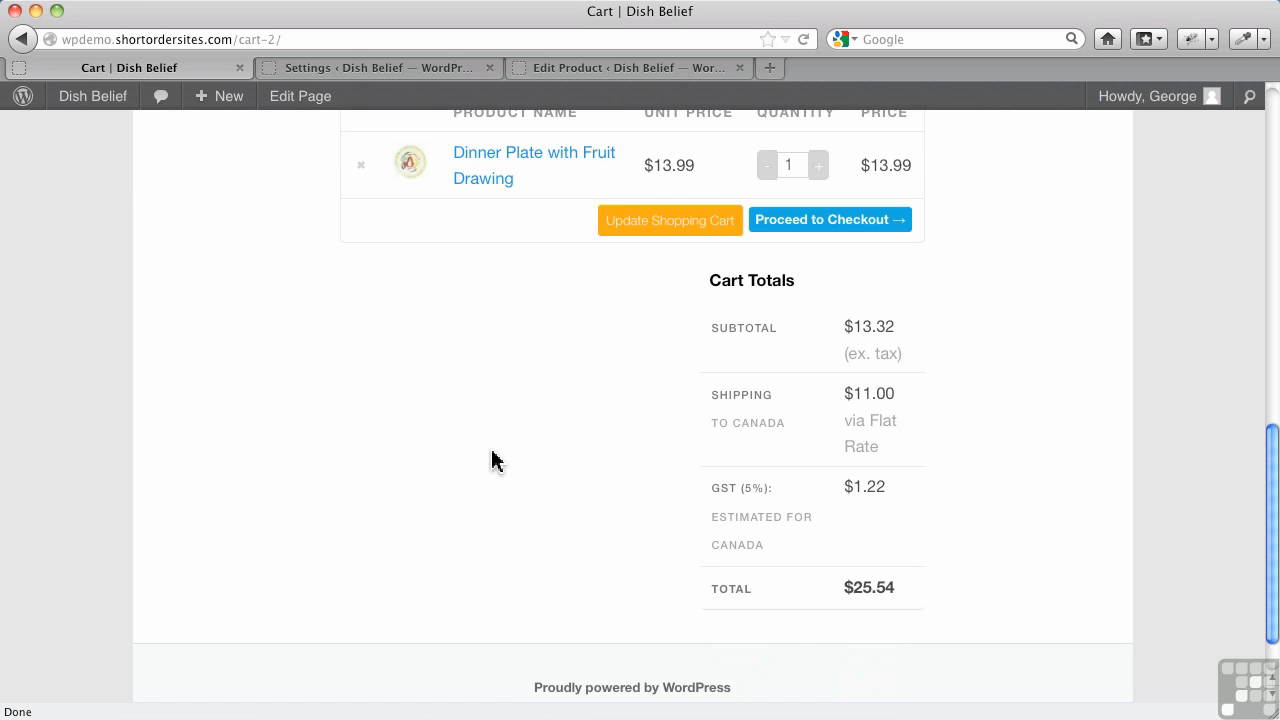
Add a second Standard Rate tax rule below the GST rule with the online label PST
left_click(372, 68)
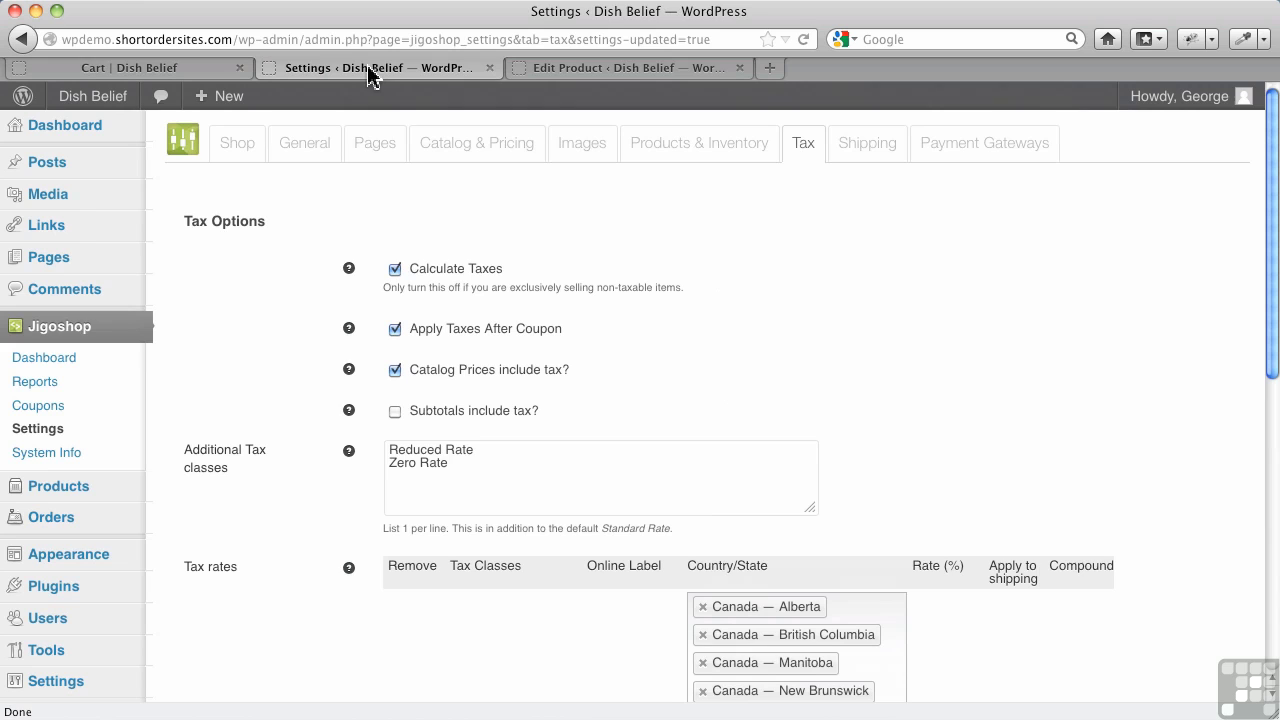
scroll(563, 580, "down", 3)
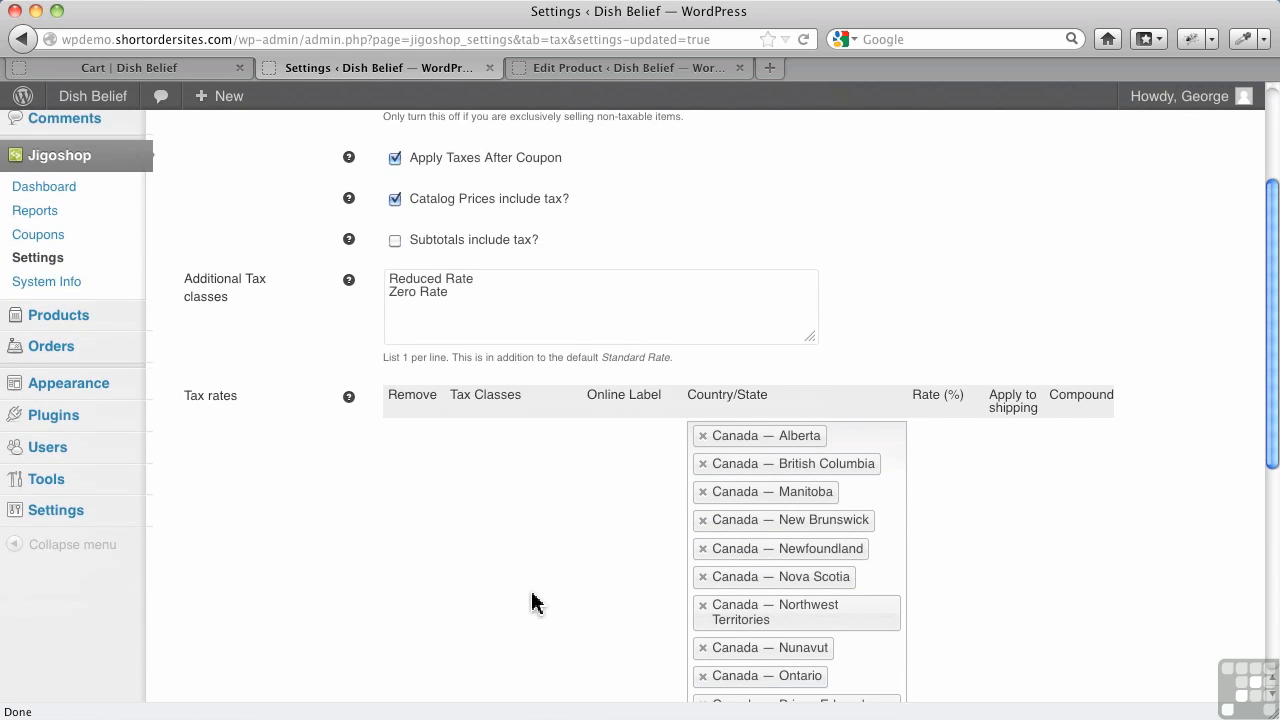
scroll(546, 517, "down", 2)
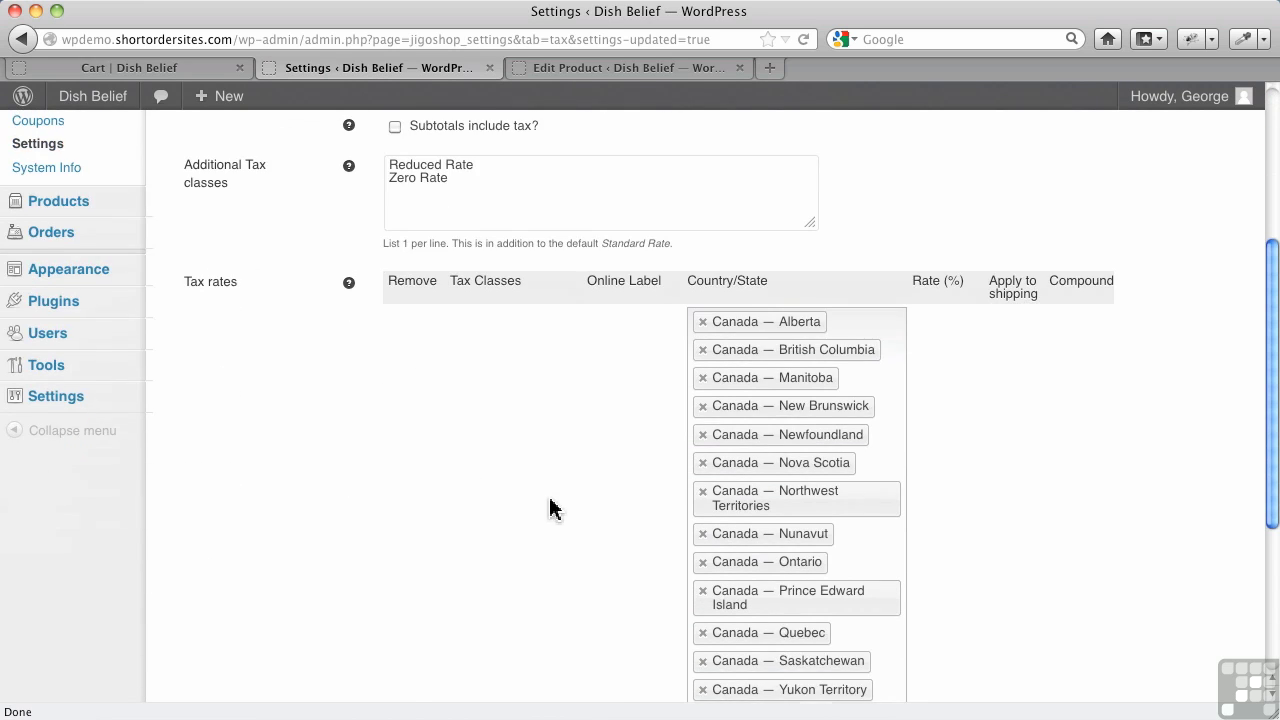
scroll(545, 490, "down", 2)
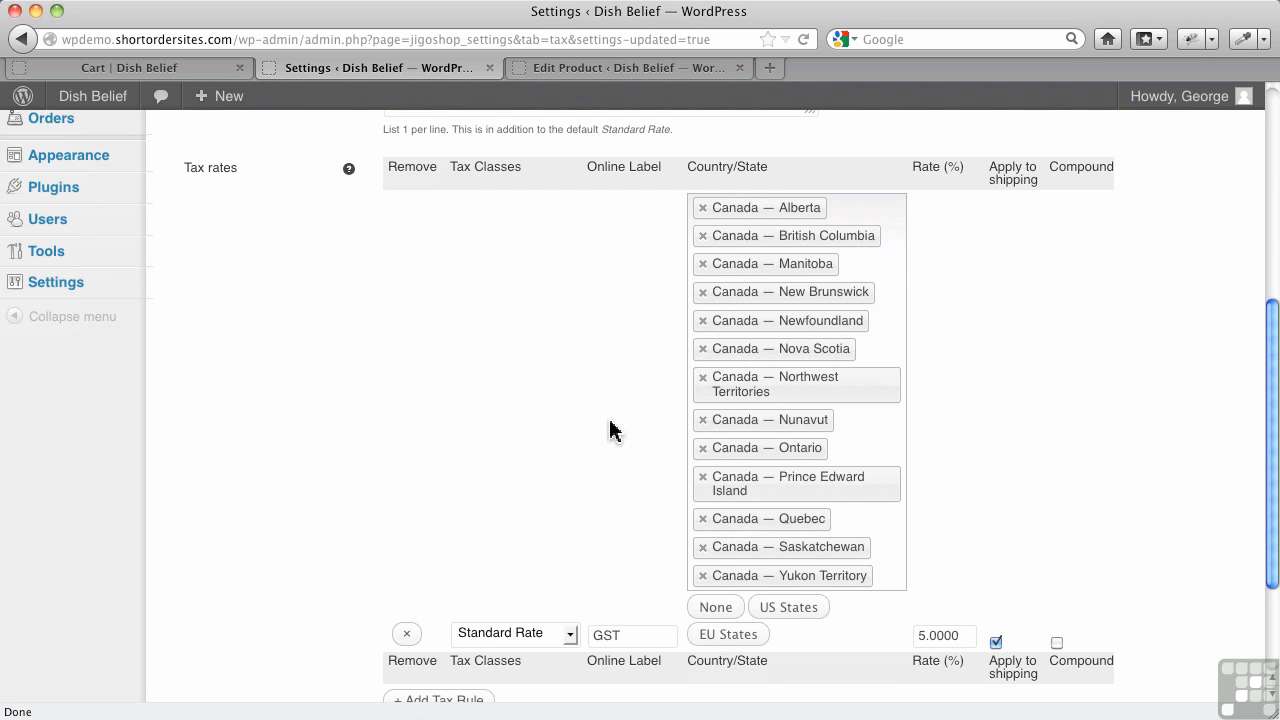
scroll(610, 430, "down", 5)
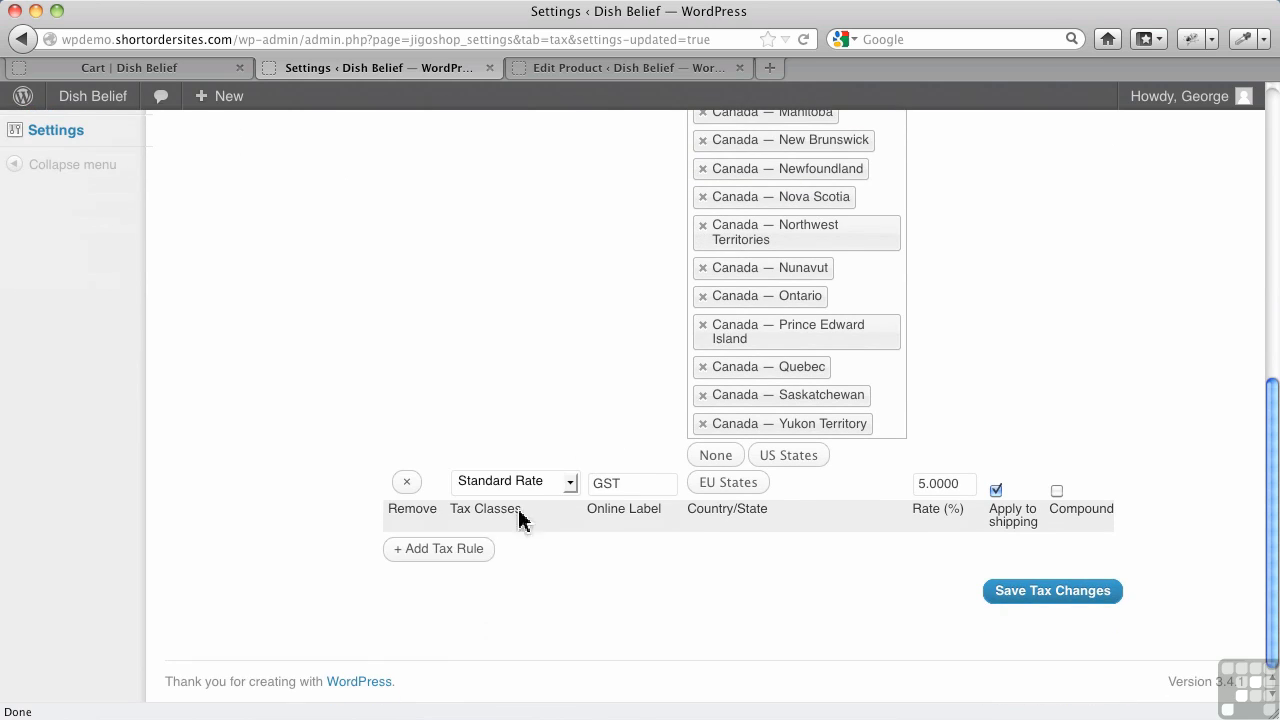
left_click(470, 552)
left_click(632, 521)
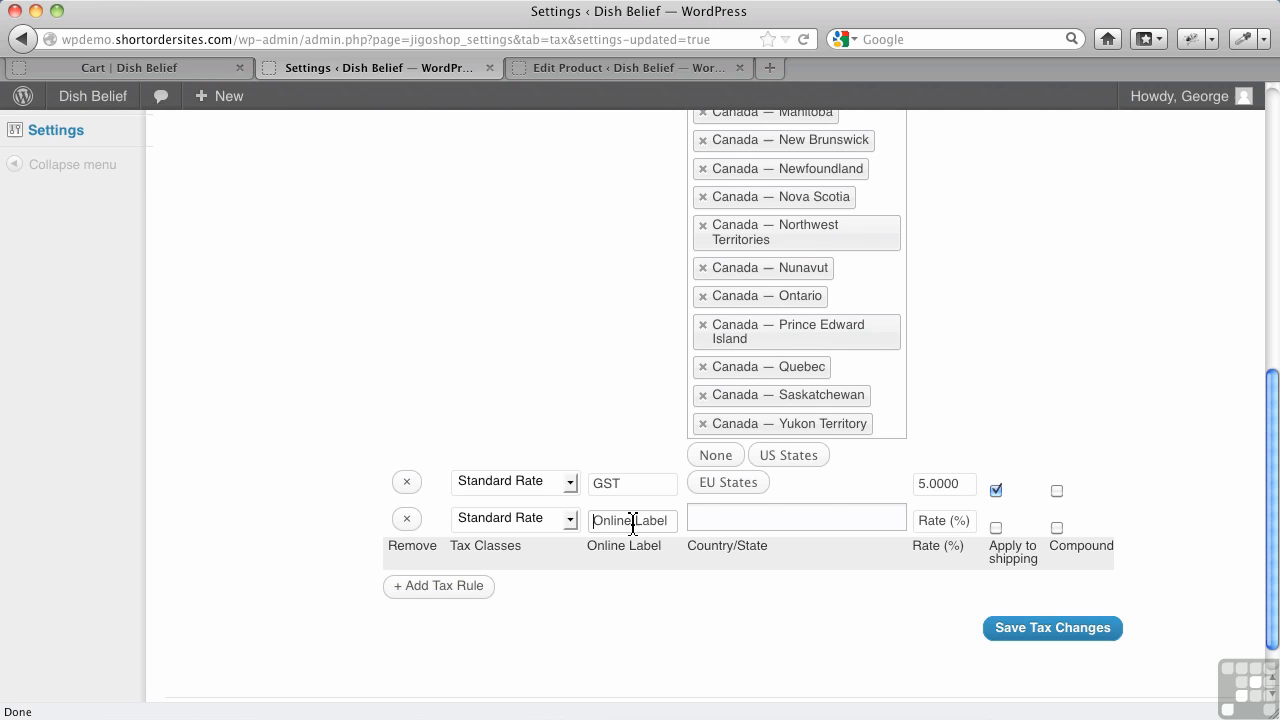
type("PST")
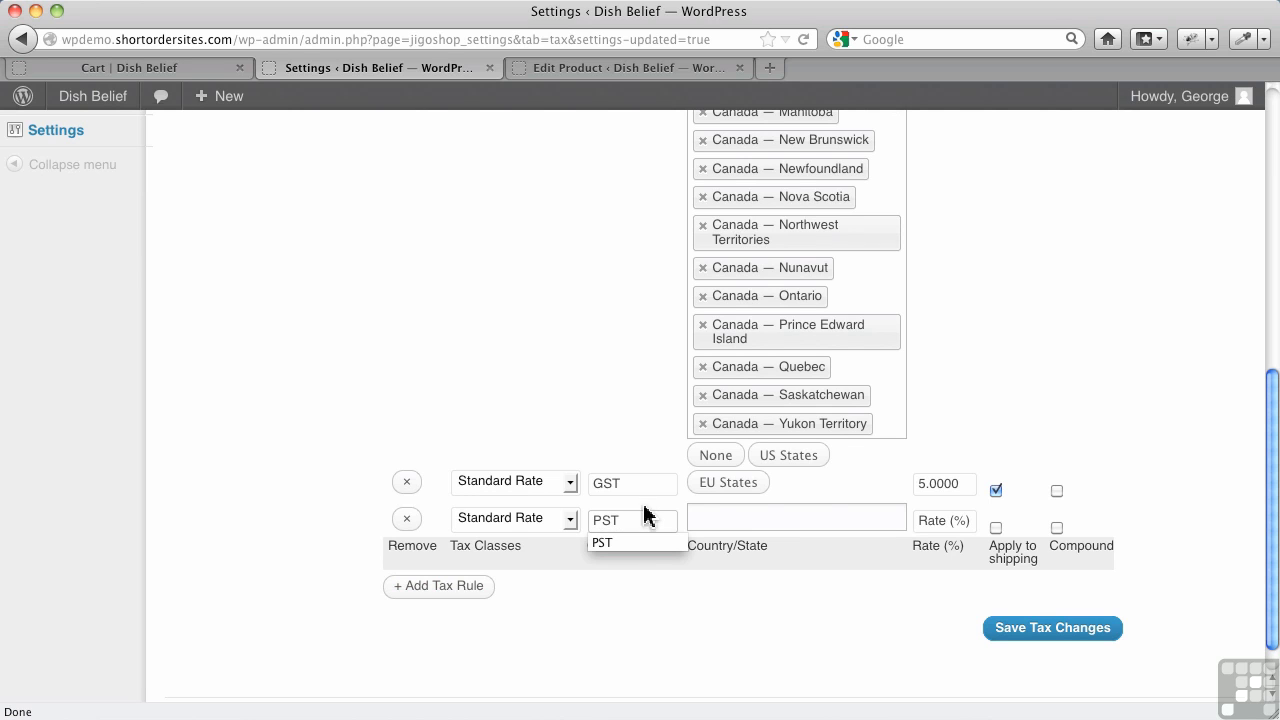
Apply the PST tax rule to Canada — British Columbia
left_click(712, 516)
scroll(745, 450, "down", 8)
scroll(748, 453, "down", 10)
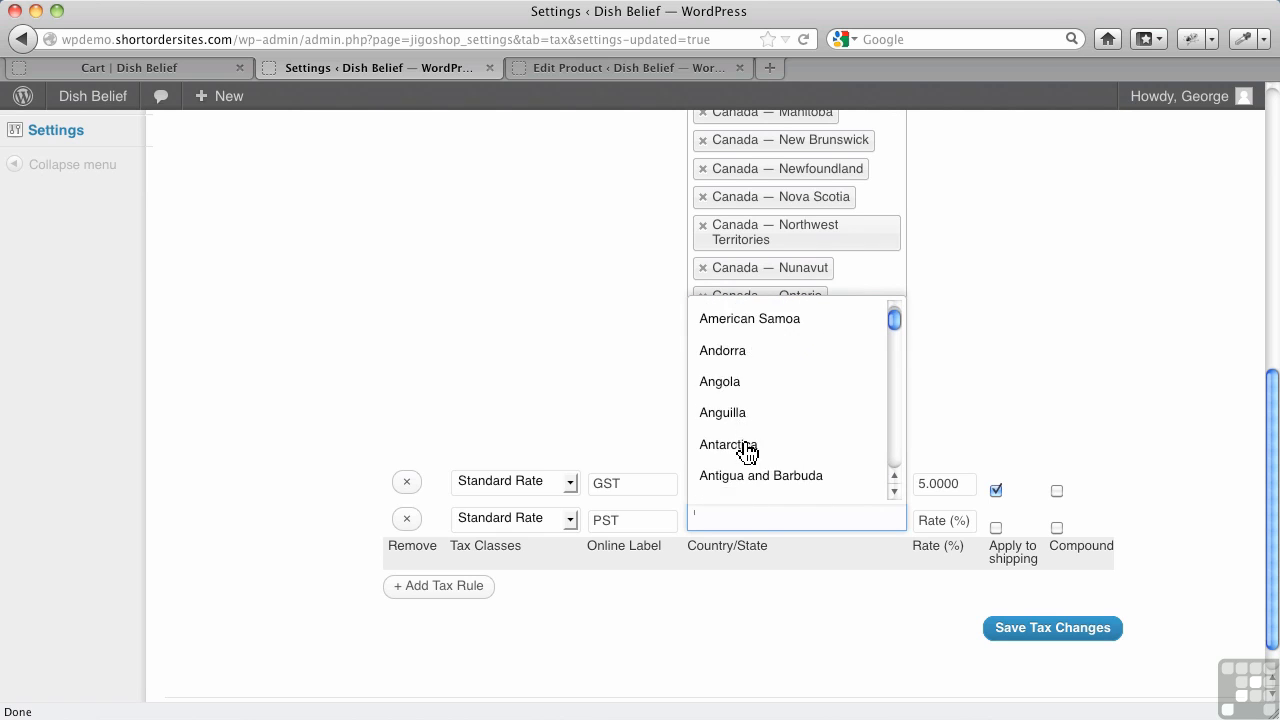
scroll(748, 453, "down", 15)
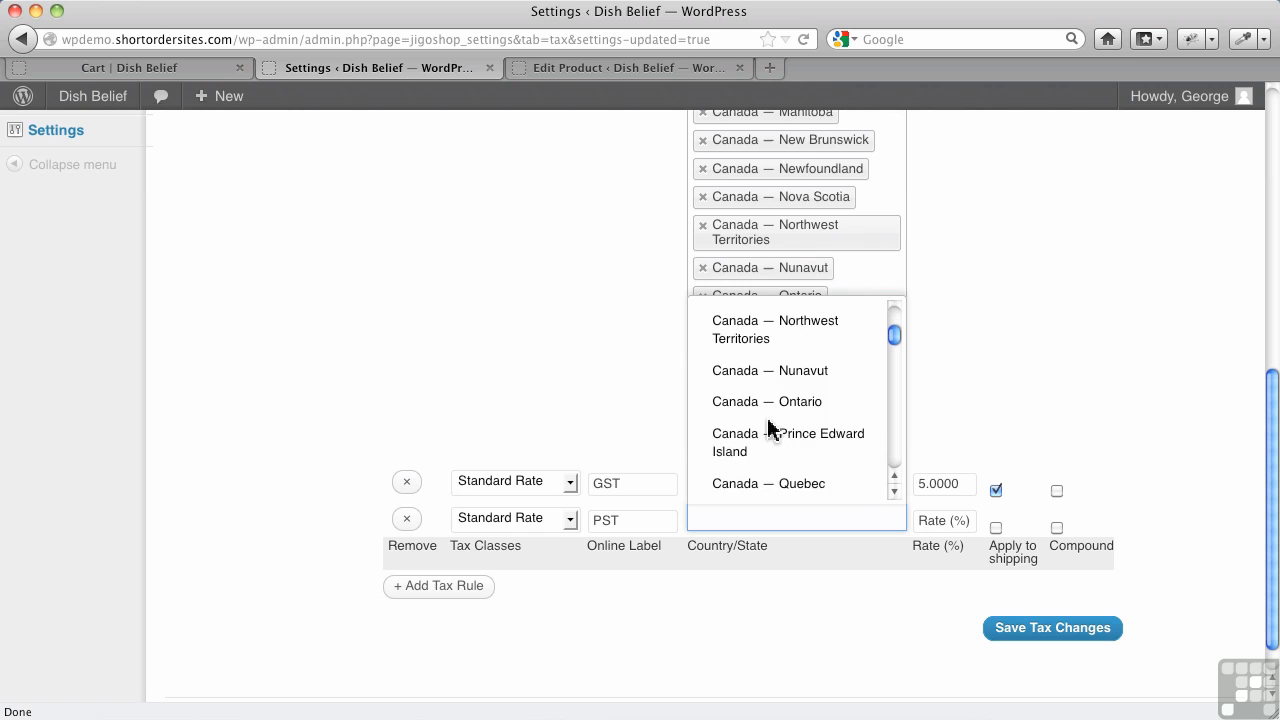
scroll(768, 430, "up", 3)
left_click(776, 421)
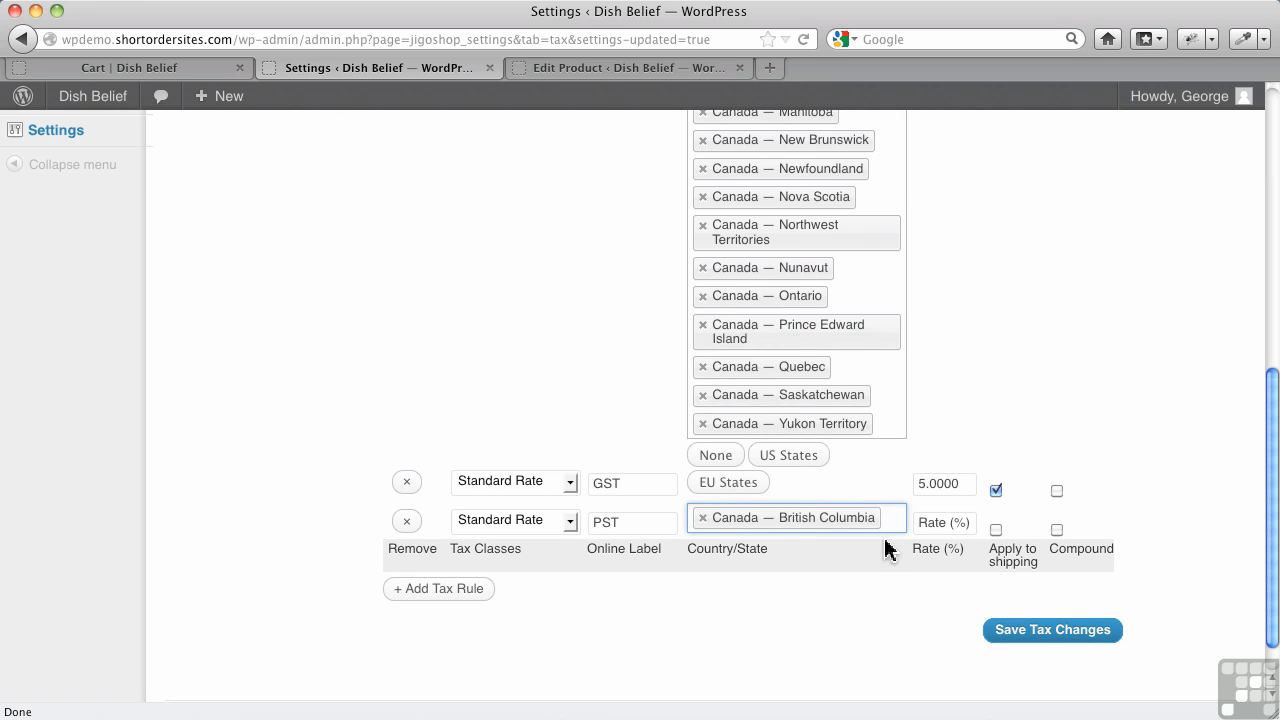
Set the PST rule's rate to 7.0000 percent and save the tax changes
left_click(925, 525)
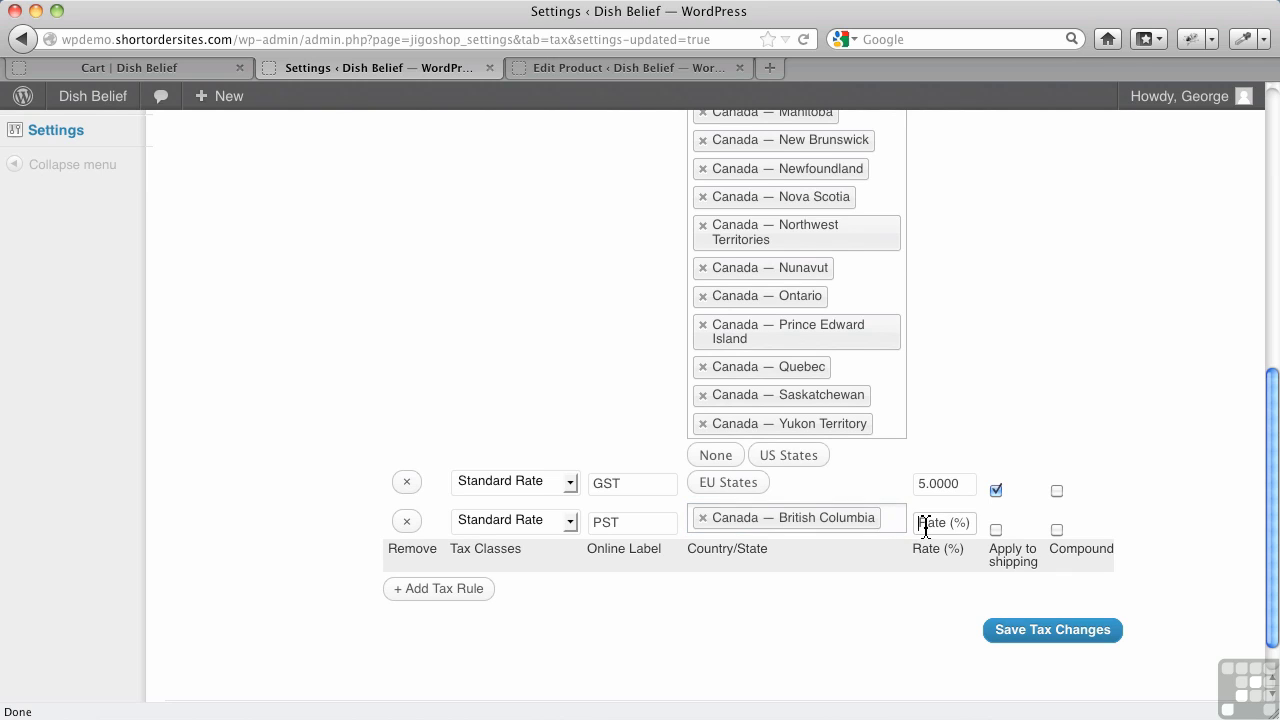
type("7")
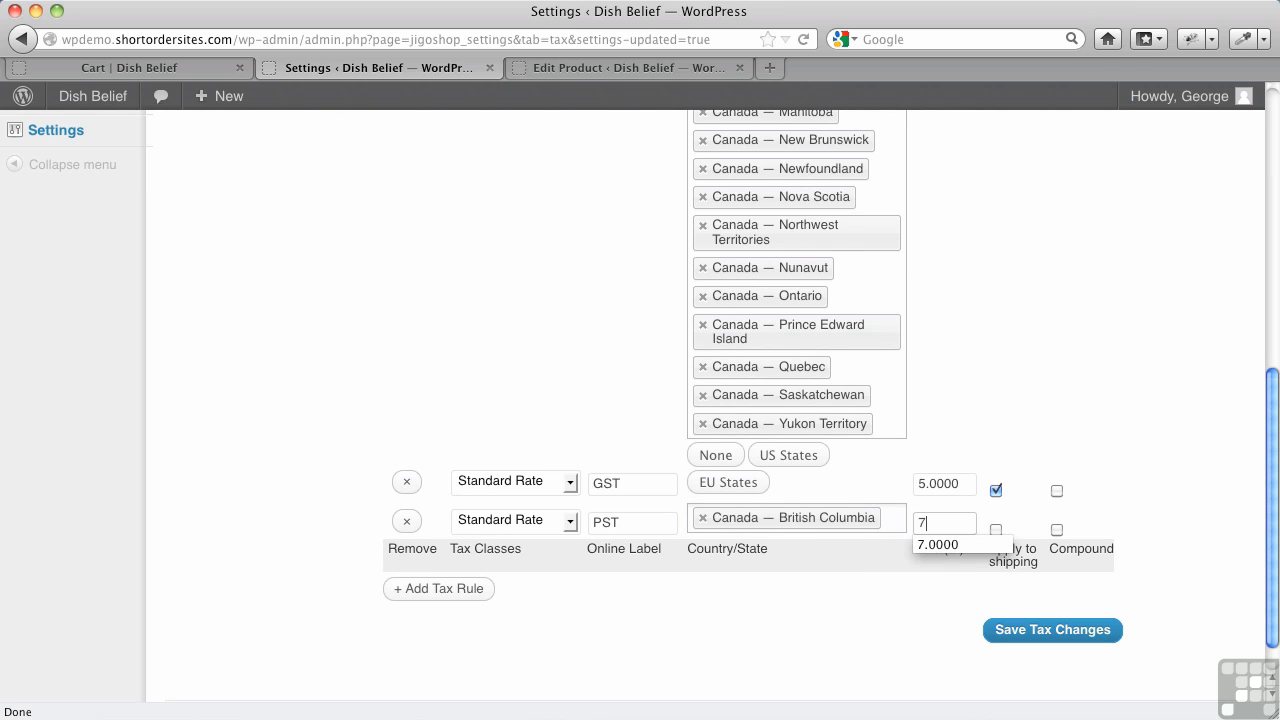
left_click(950, 544)
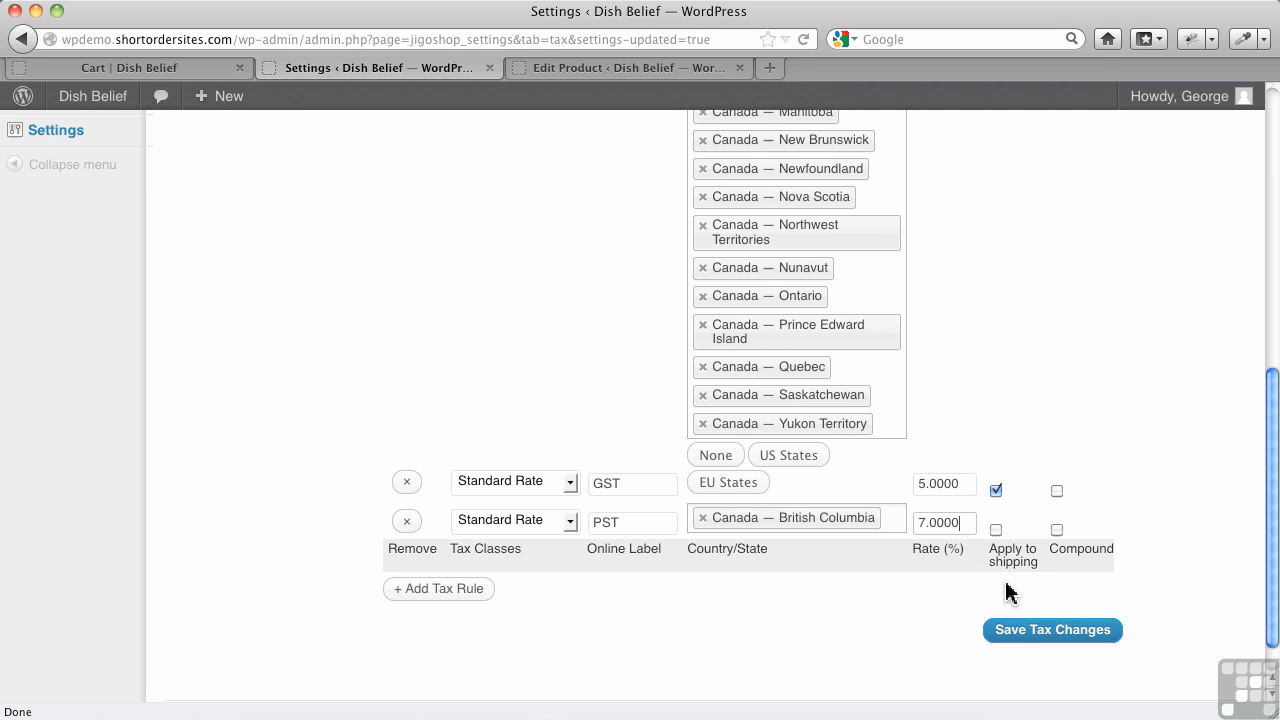
left_click(1036, 643)
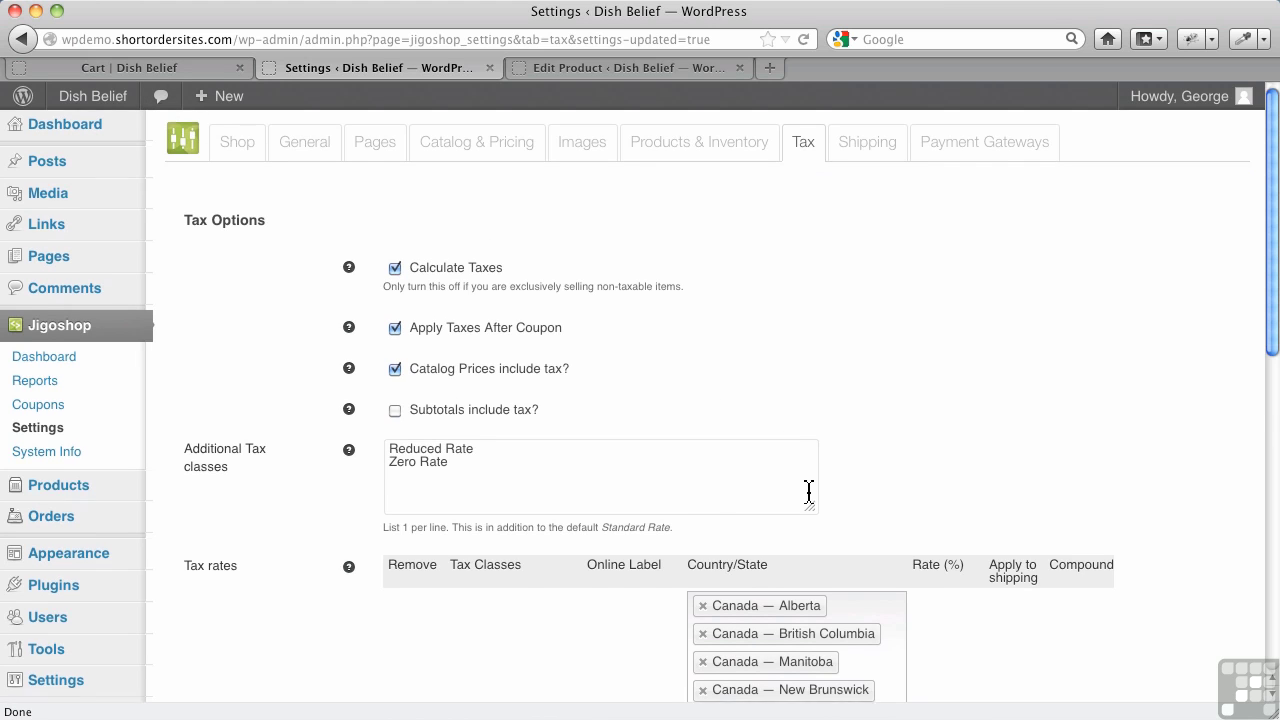
scroll(946, 543, "down", 10)
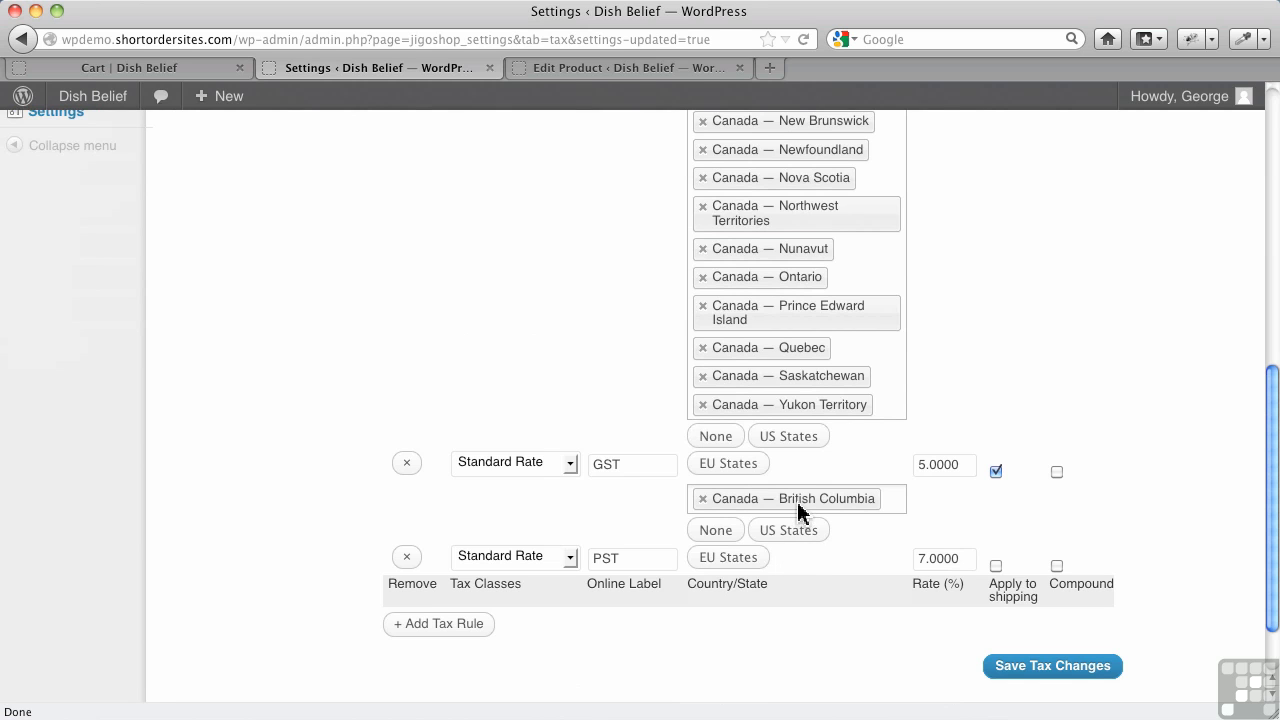
scroll(900, 402, "up", 7)
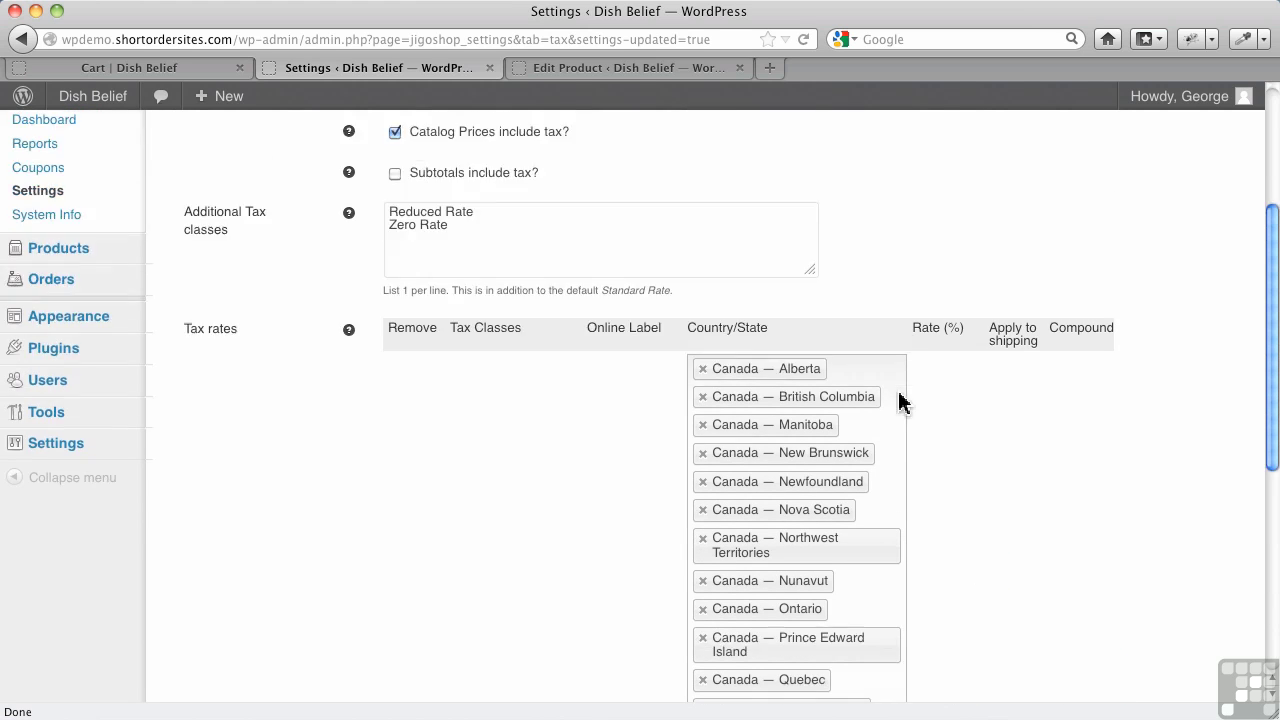
Update the shopping cart again and check its totals for the PST rule
left_click(198, 72)
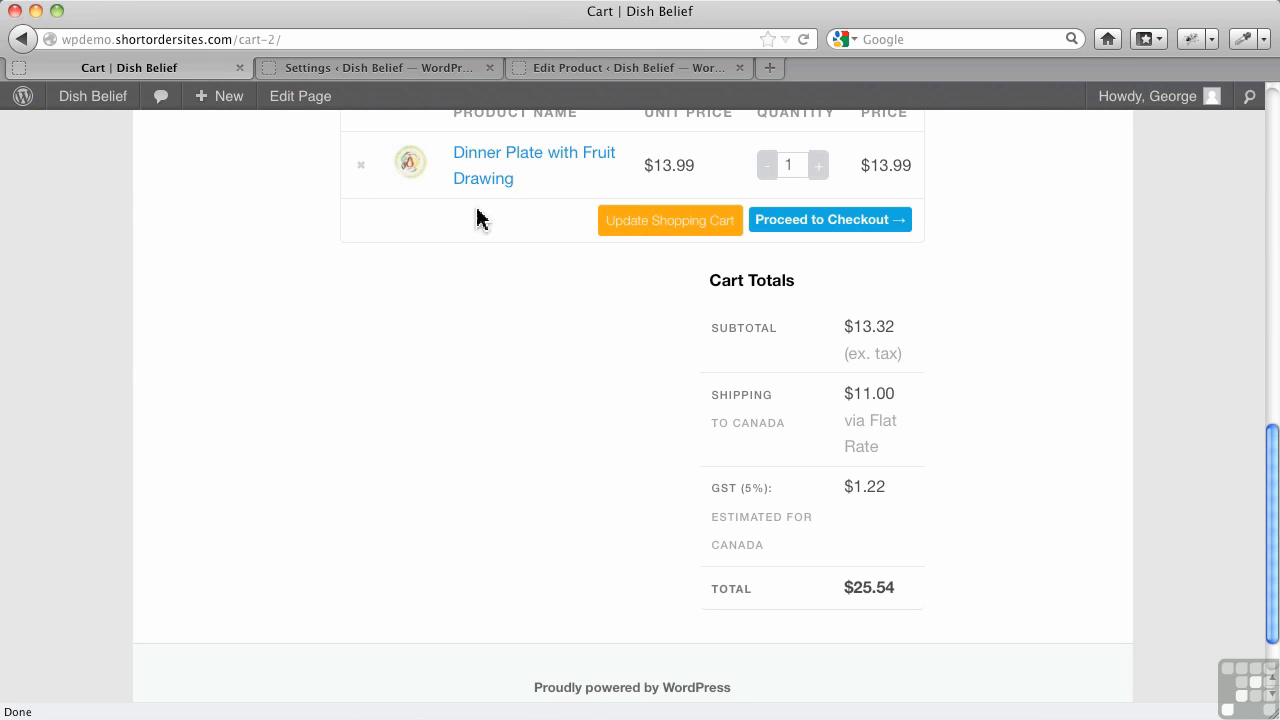
left_click(660, 222)
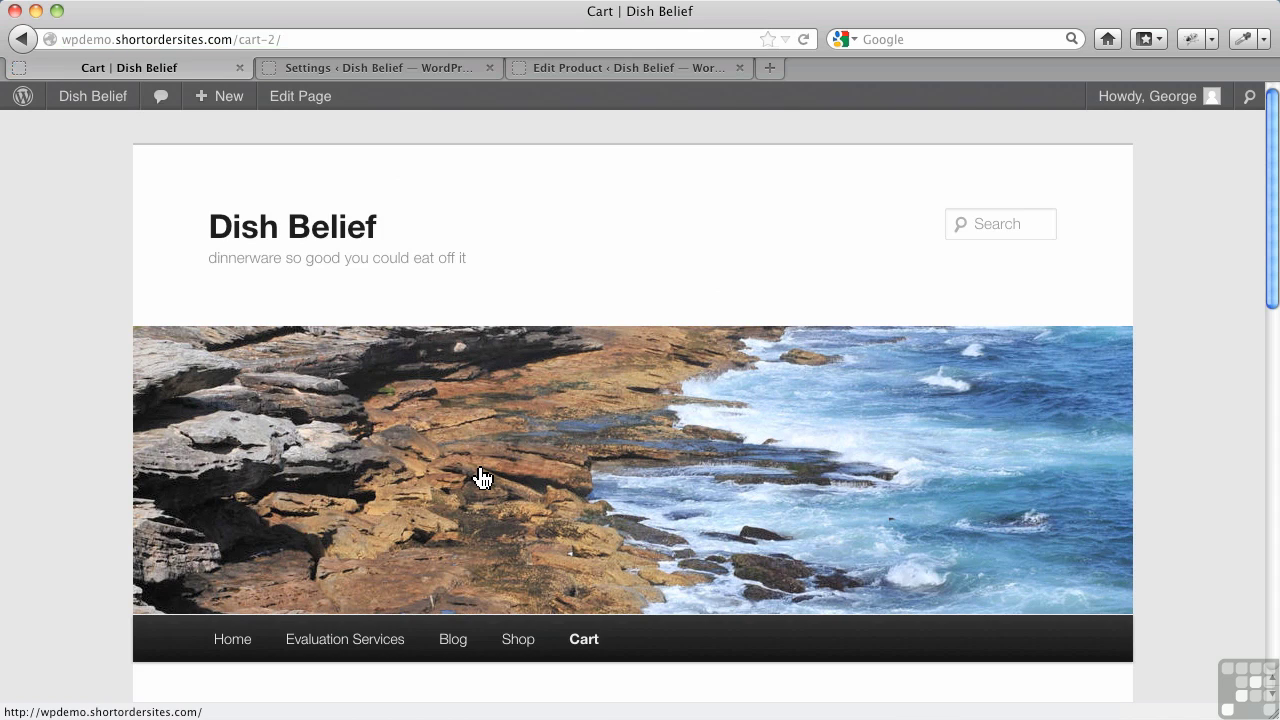
scroll(481, 478, "down", 10)
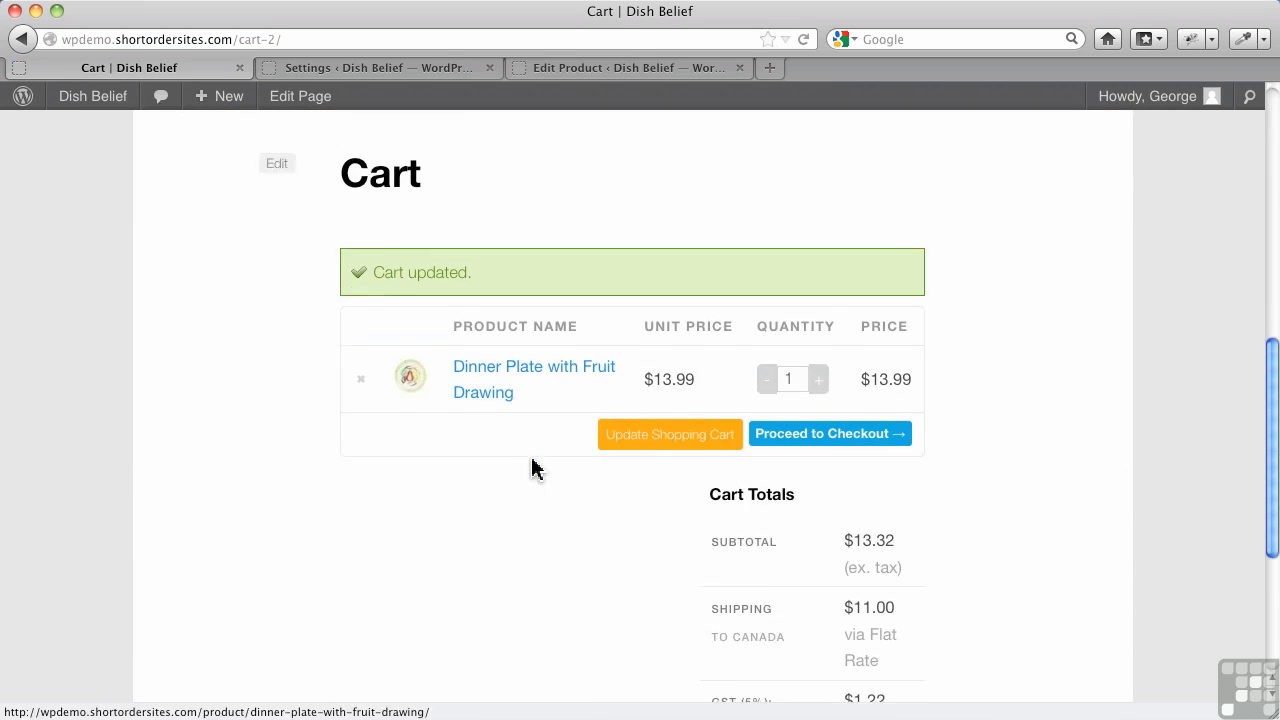
scroll(530, 472, "down", 5)
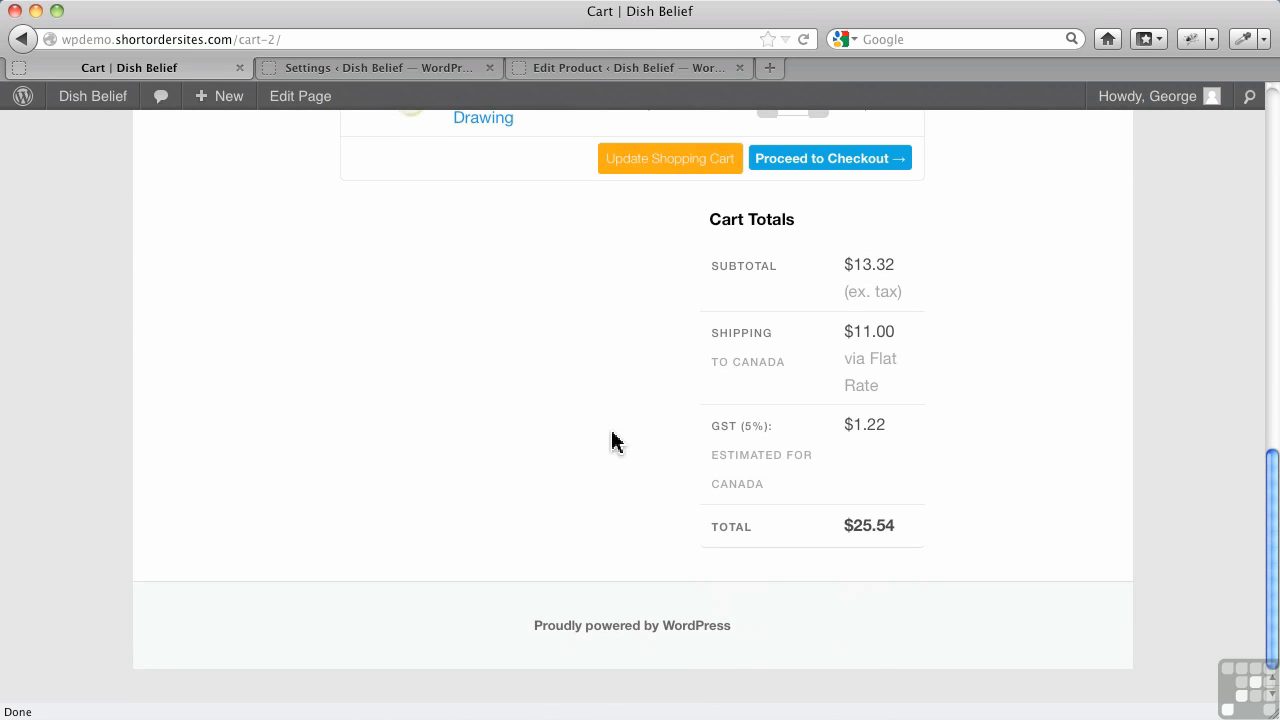
scroll(610, 442, "up", 3)
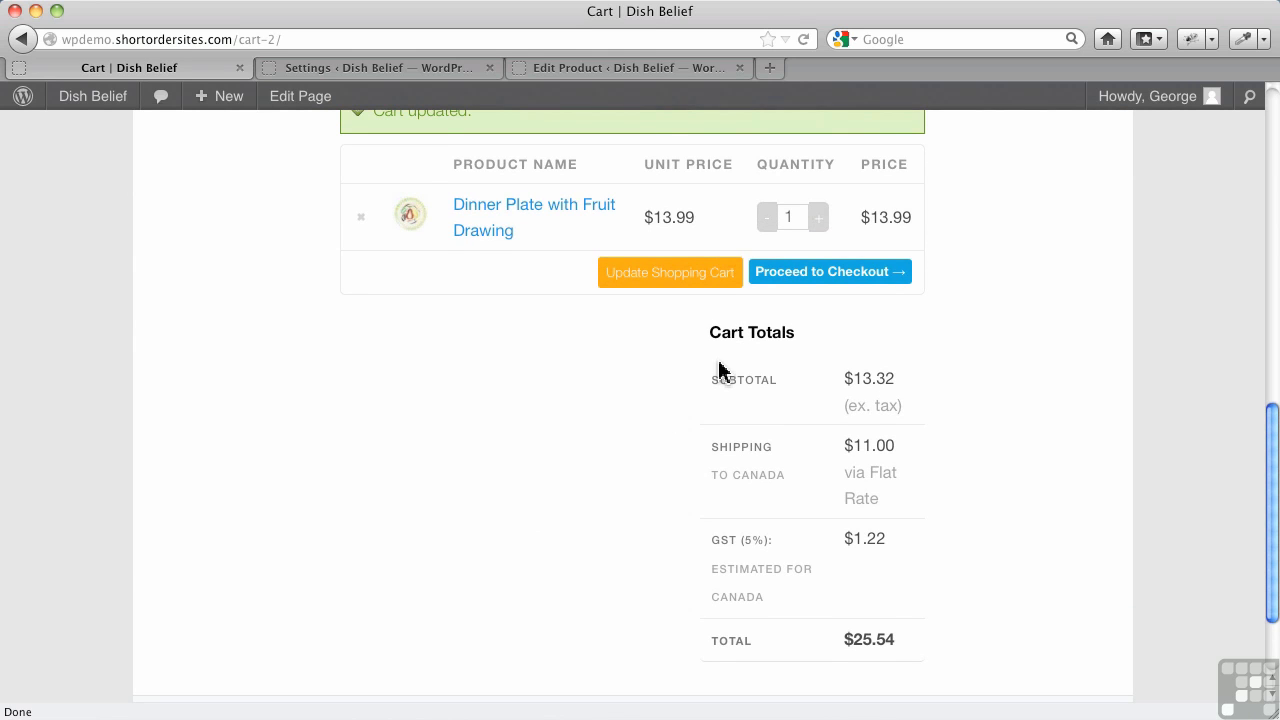
Proceed to checkout and examine the billing region and the tax lines in the order summary
left_click(847, 274)
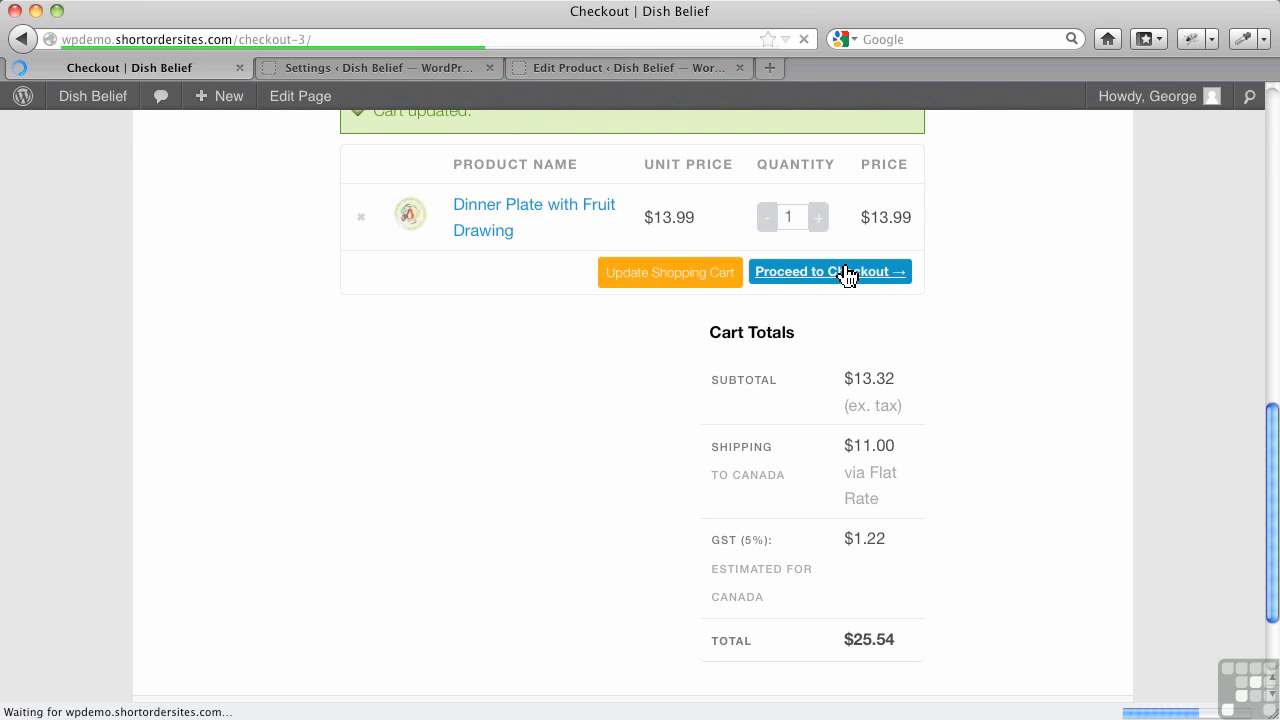
scroll(511, 532, "down", 10)
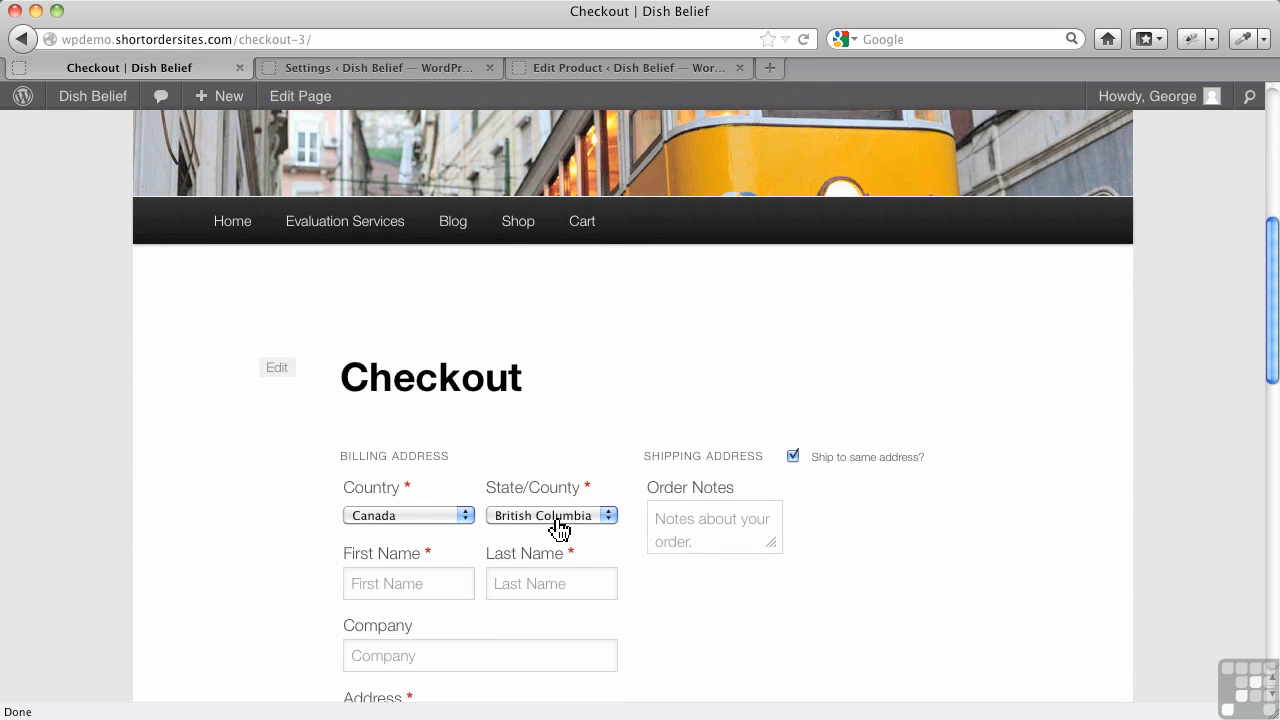
scroll(675, 598, "down", 6)
scroll(677, 600, "down", 5)
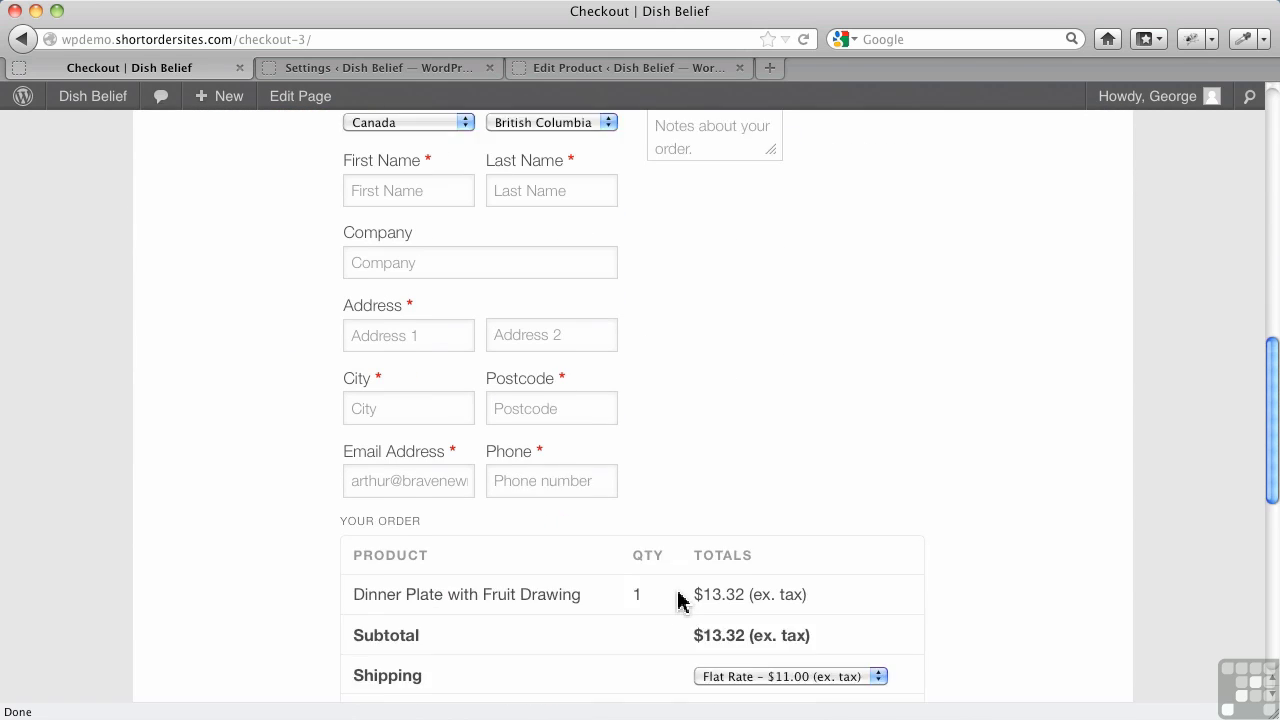
scroll(657, 586, "down", 5)
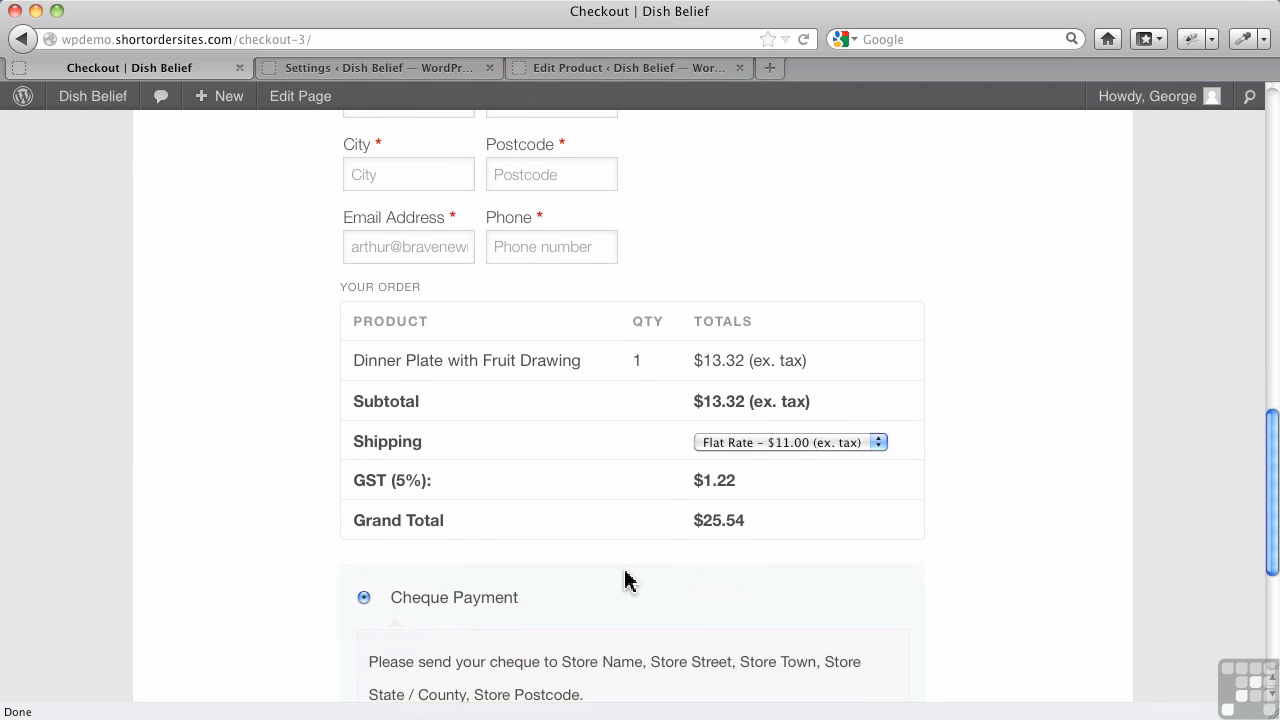
Start entering the customer's first name in the checkout's billing address
scroll(624, 580, "up", 15)
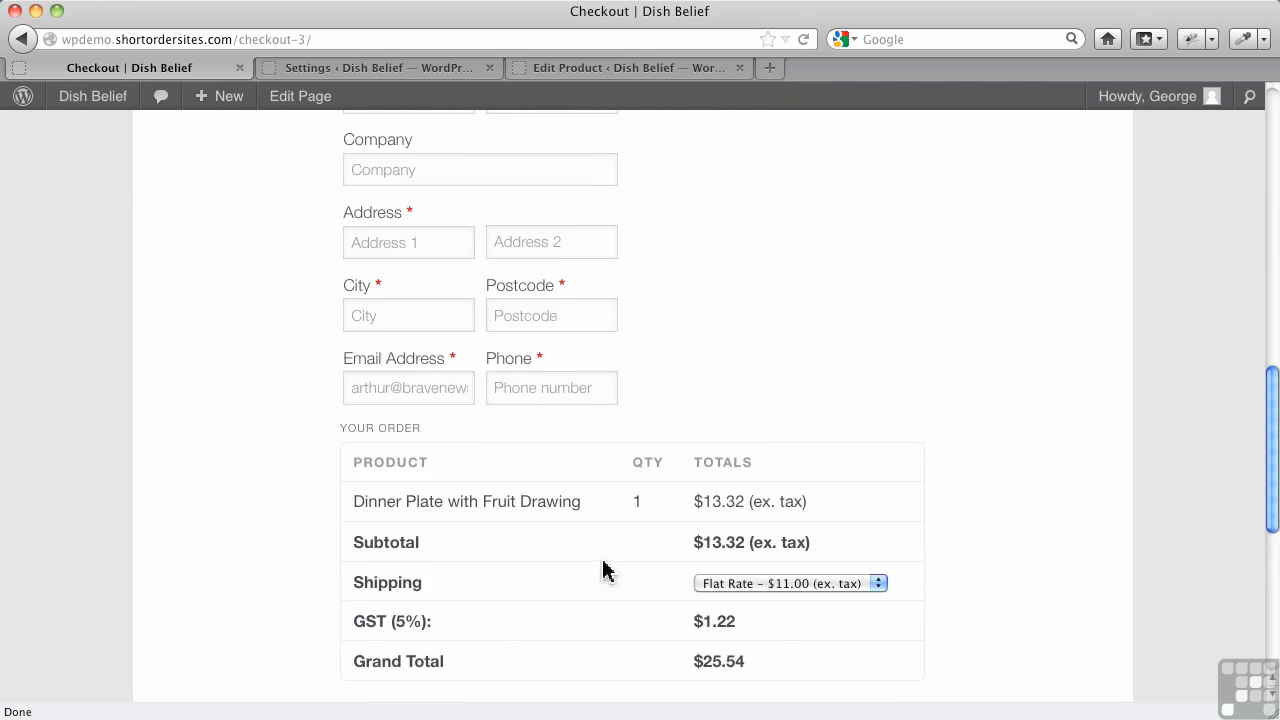
left_click(416, 530)
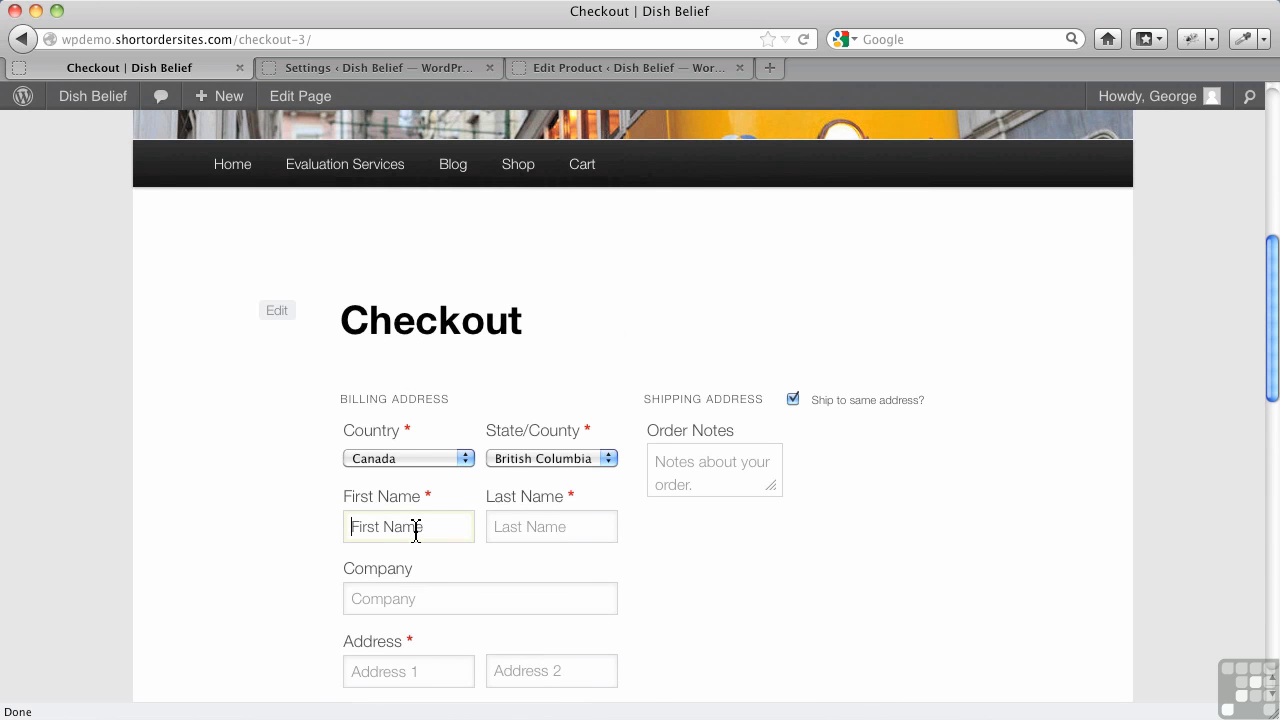